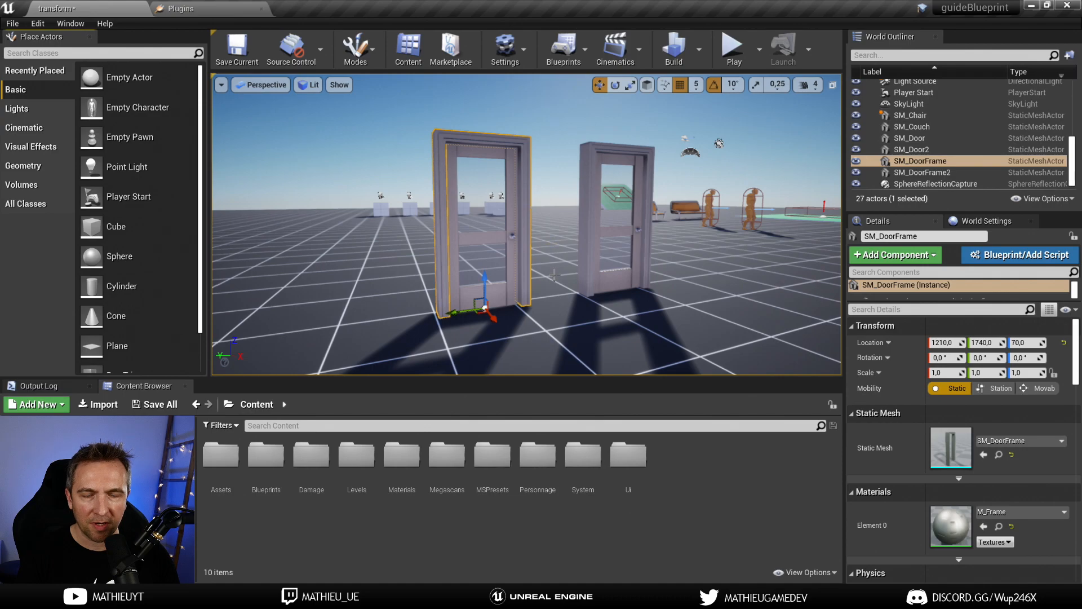
Step: Move up close to the two doors and select SM_Door to examine where its pivot sits
scroll(527, 226, up, 5)
scroll(527, 226, down, 8)
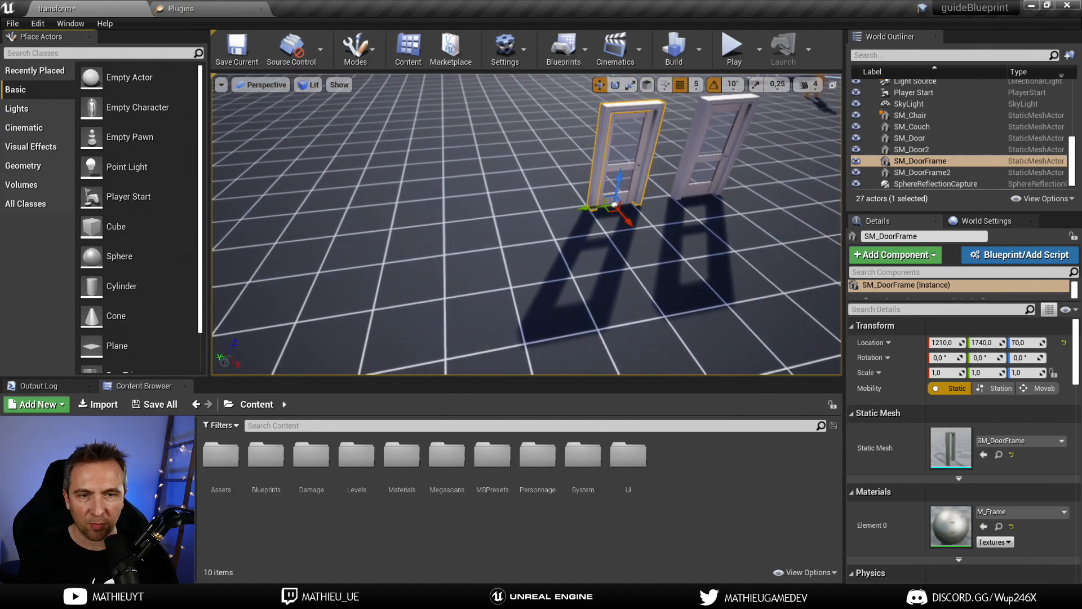
click(527, 254)
key(f)
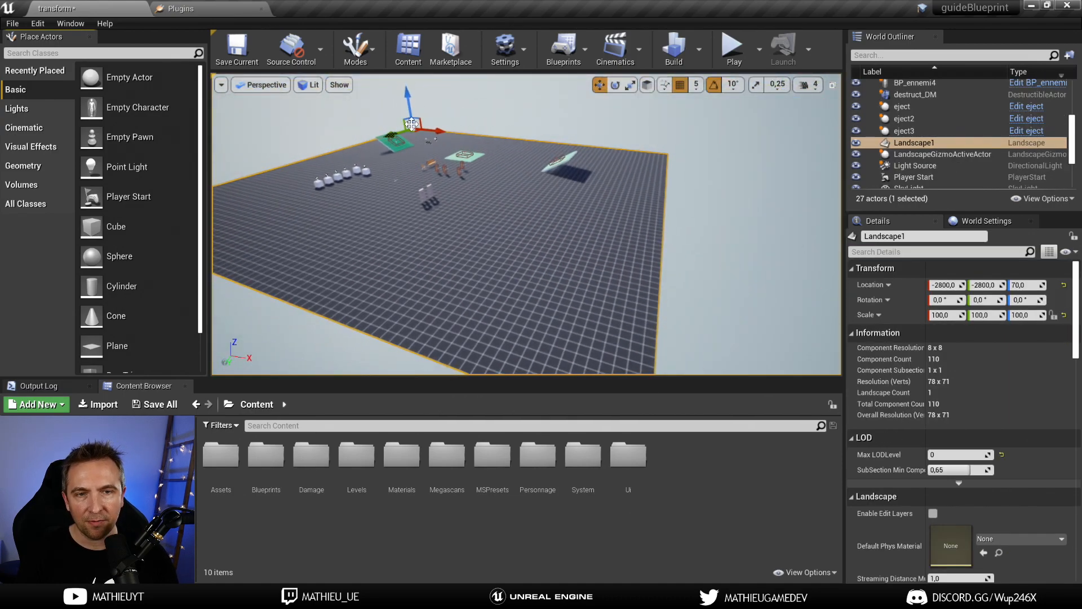
key(w)
right_drag(485, 246, 338, 209)
click(395, 227)
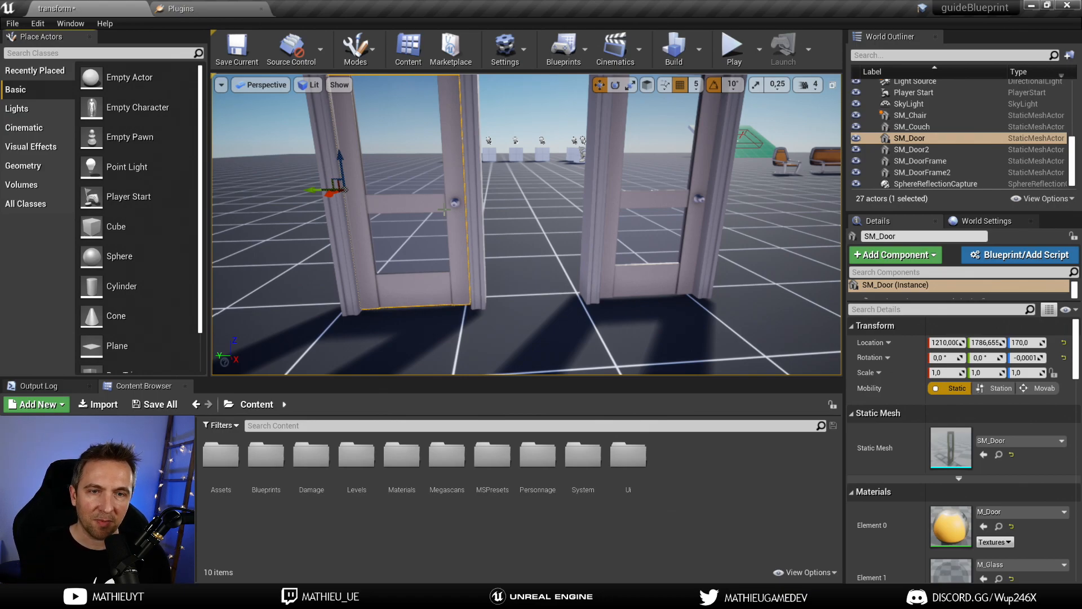
Step: Try moving SM_DoorFrame sideways along its Y axis, and undo the move
click(339, 263)
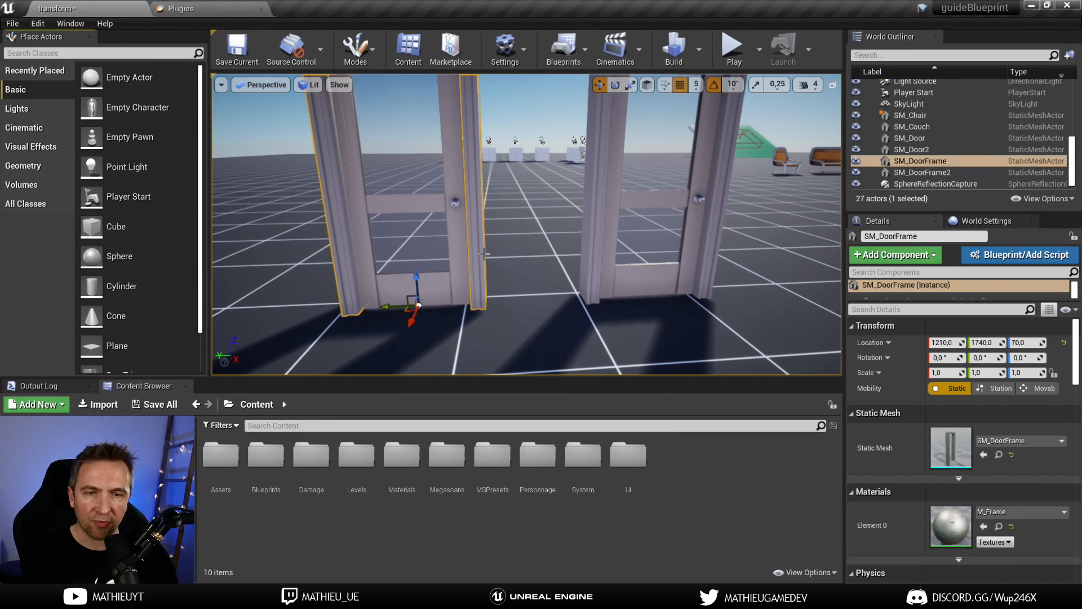
drag(403, 309, 213, 304)
right_drag(216, 305, 218, 284)
key(a)
key(s)
right_drag(594, 280, 576, 280)
key(ctrl+z)
Step: Try rotating SM_Door about its original hinge-side pivot, and undo the rotation
click(629, 263)
key(w)
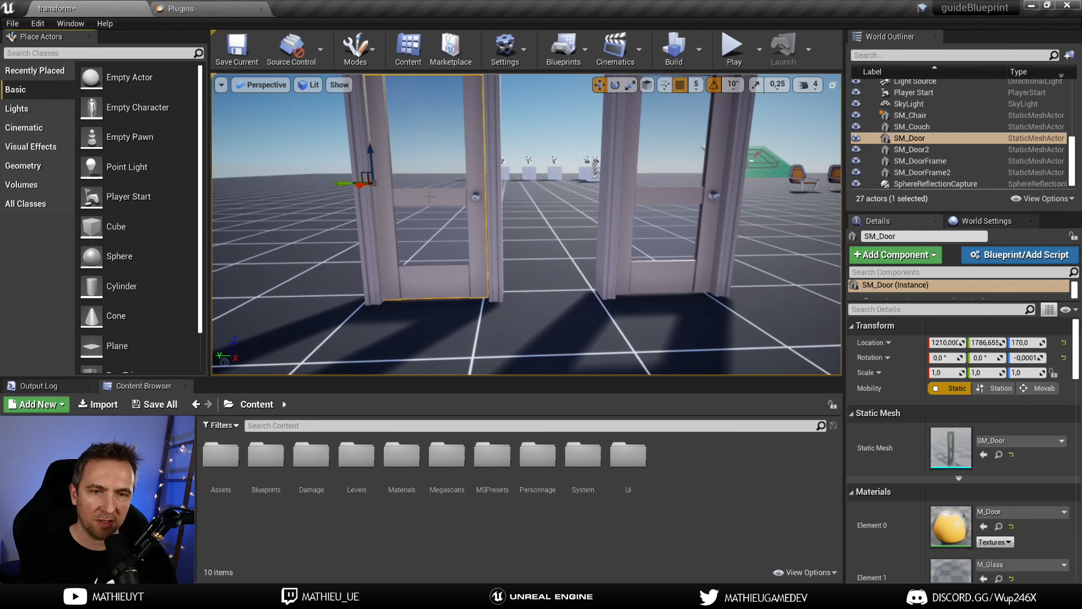
key(e)
mouse_move(406, 184)
mouse_down()
mouse_move(344, 187)
mouse_move(412, 191)
mouse_up()
key(ctrl+z)
right_drag(412, 191, 361, 193)
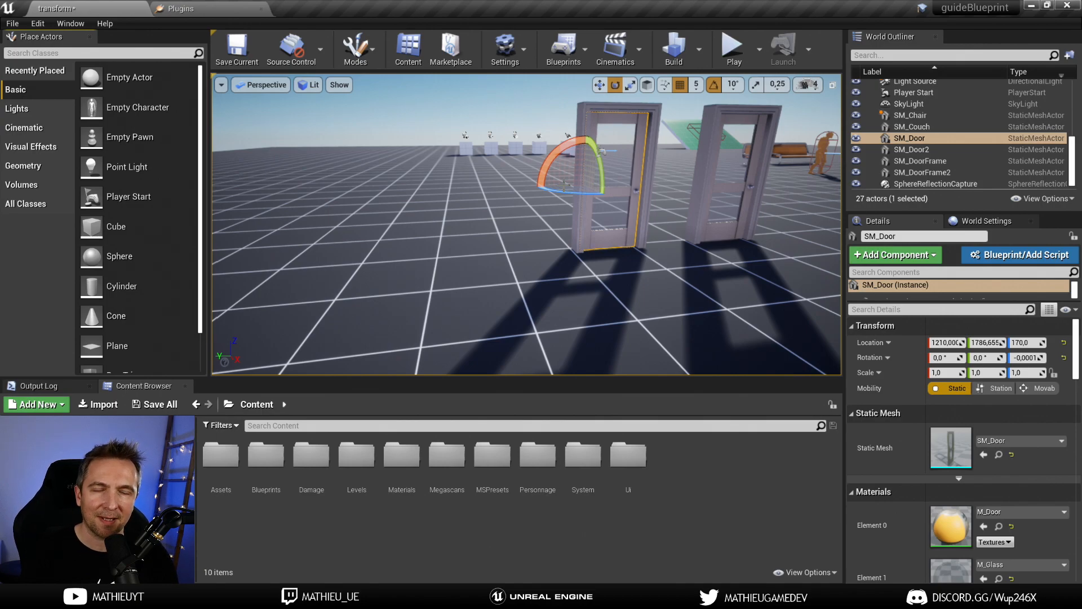
key(w)
key(d)
right_drag(539, 184, 540, 160)
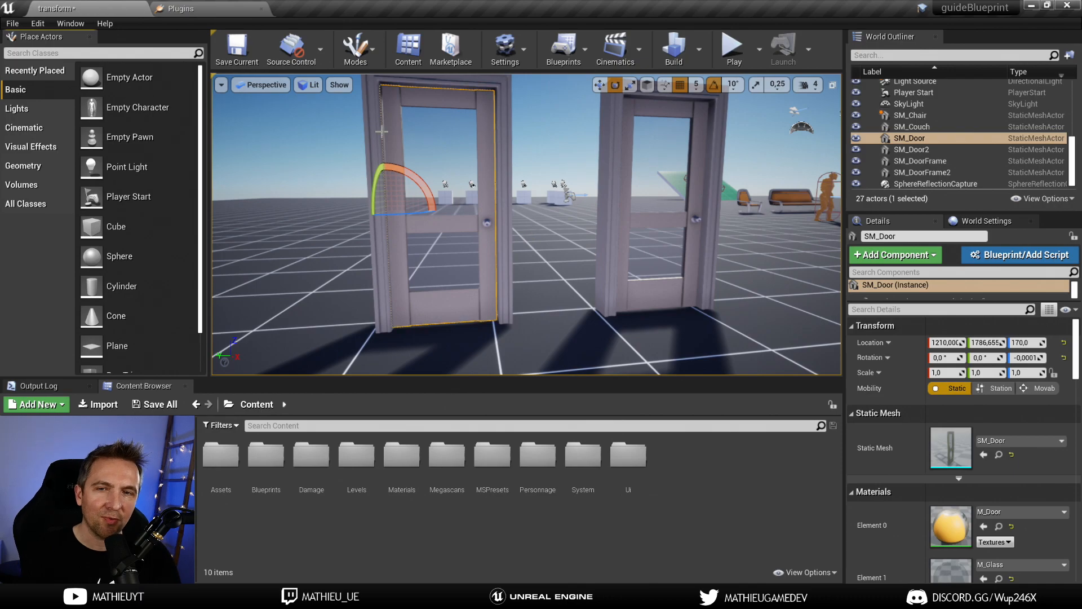
Step: Search the built-in plugins for "mesh" to check that Modeling Tools Editor Mode is enabled
click(40, 22)
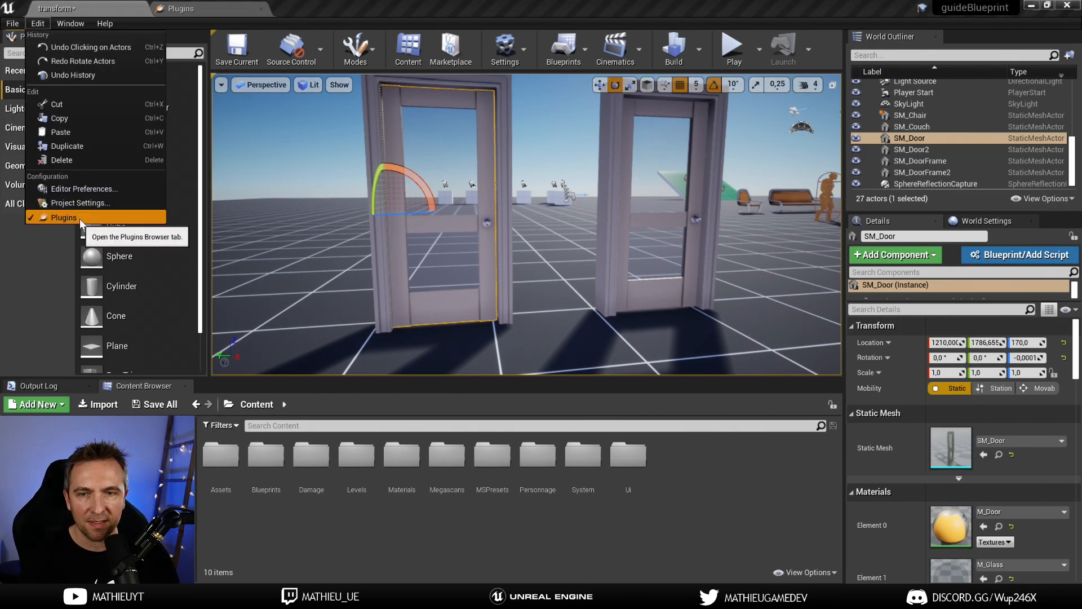
click(80, 218)
click(63, 169)
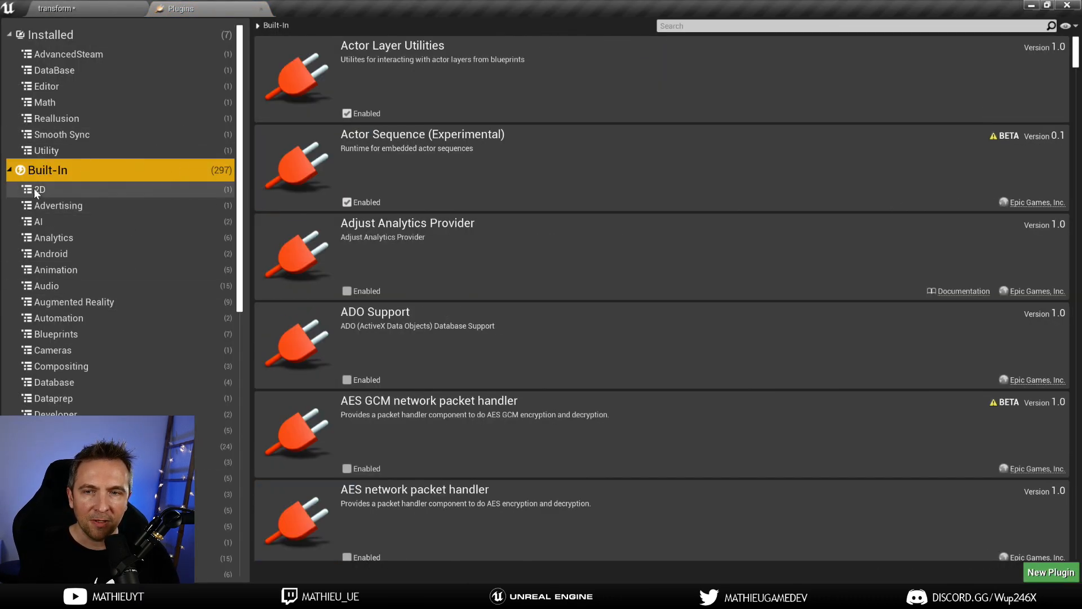
click(709, 21)
text(me)
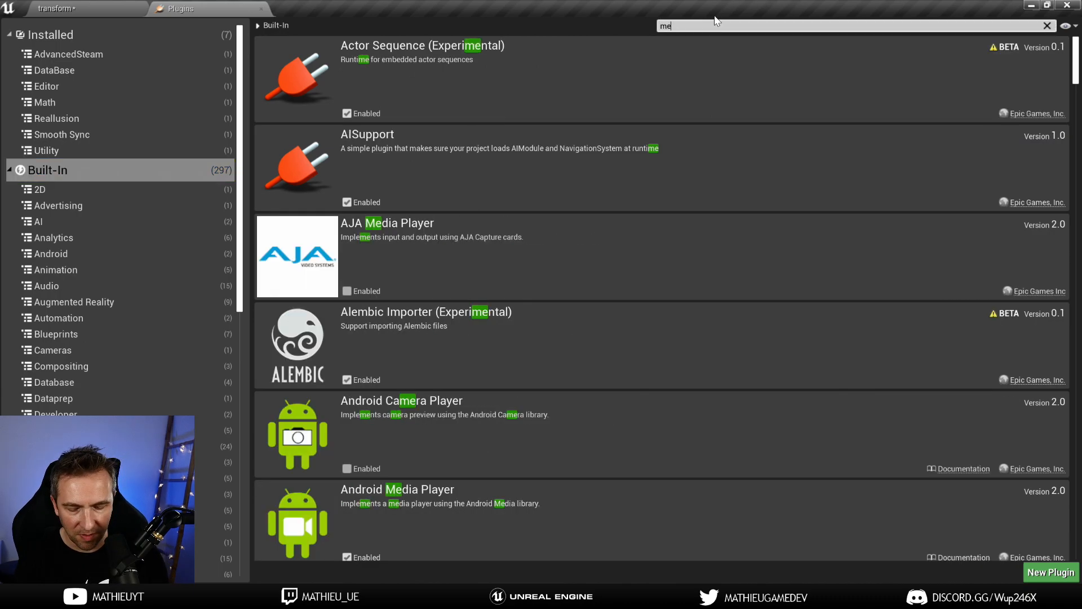
text(sh)
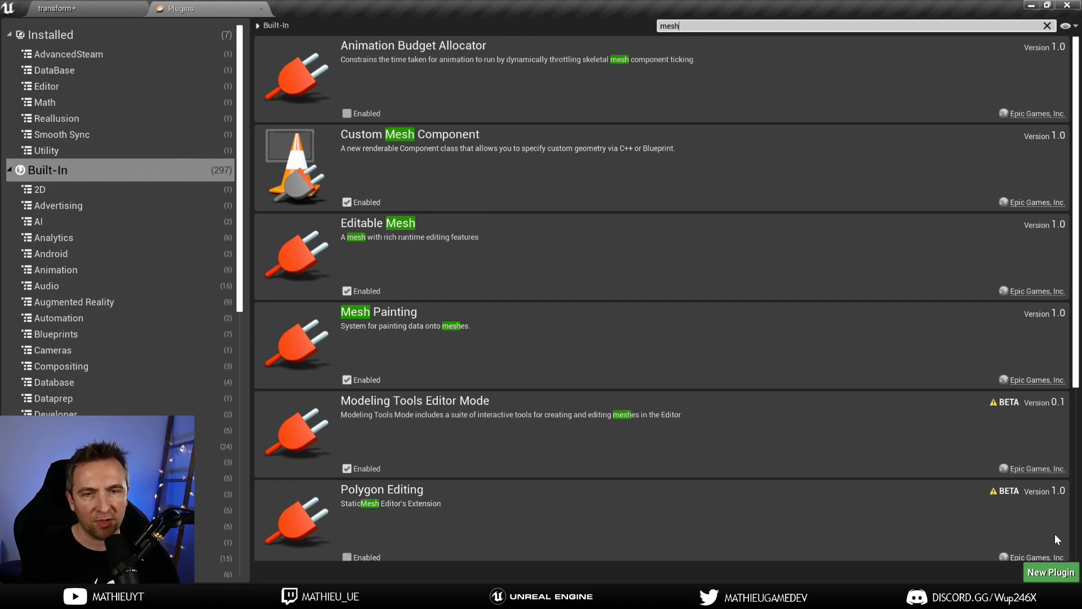
Step: Return to the transform level and switch the editor to Modeling mode
click(88, 5)
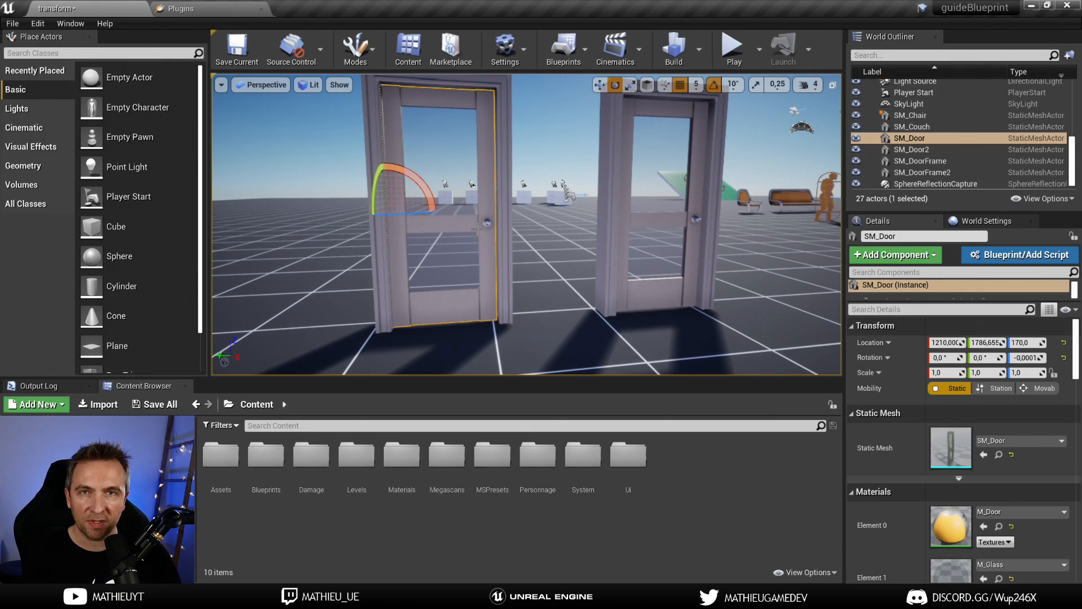
click(356, 46)
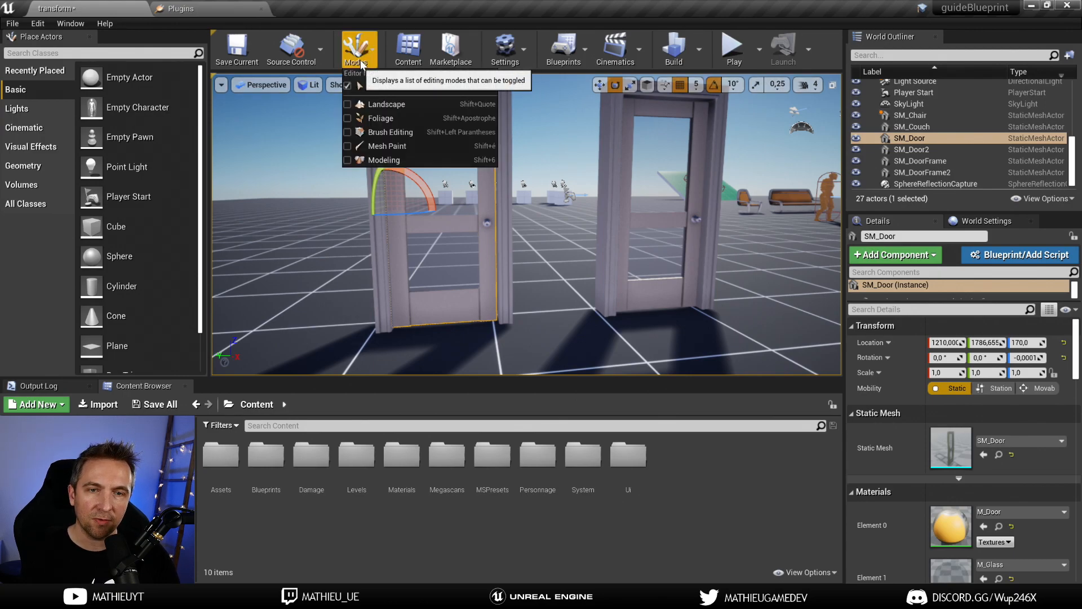
click(397, 159)
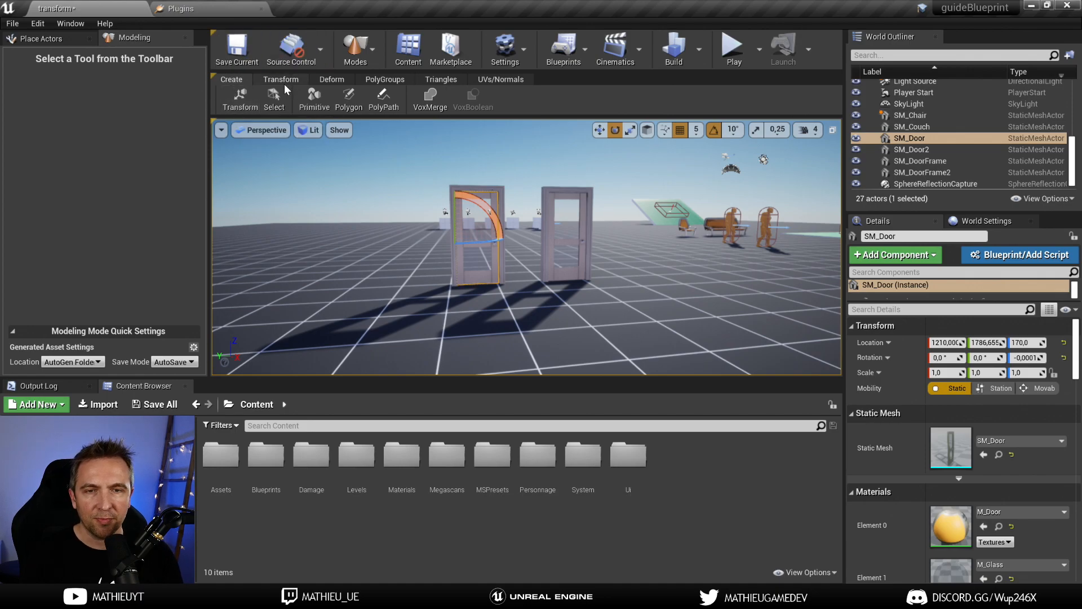
Step: Place the pivot of SM_Door at the center of its bounding box with the Edit Pivot tool and accept it
scroll(639, 244, up, 5)
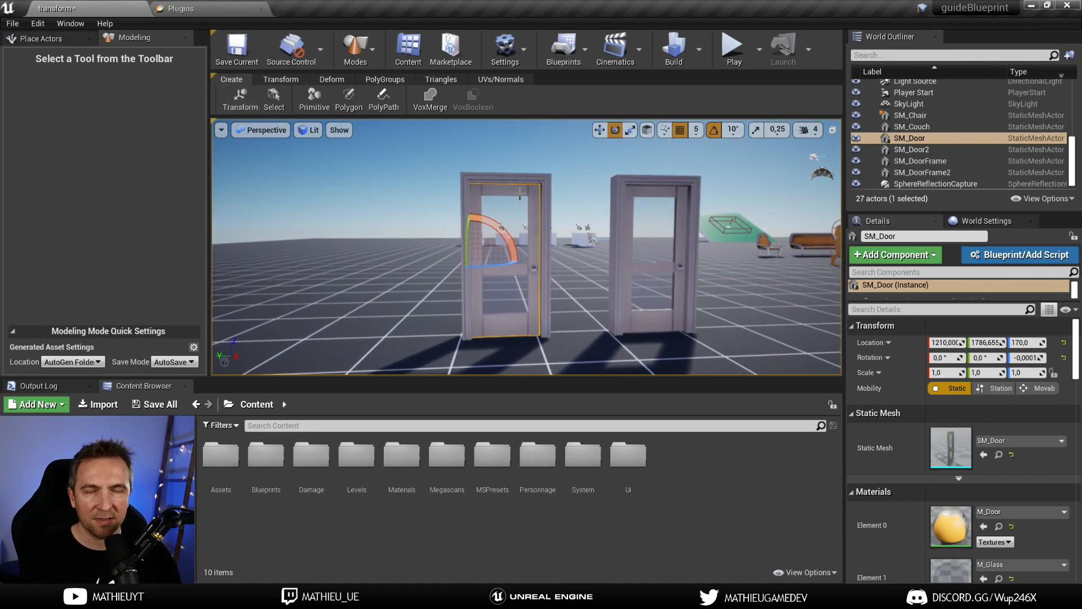
click(663, 233)
click(516, 213)
click(668, 217)
click(500, 229)
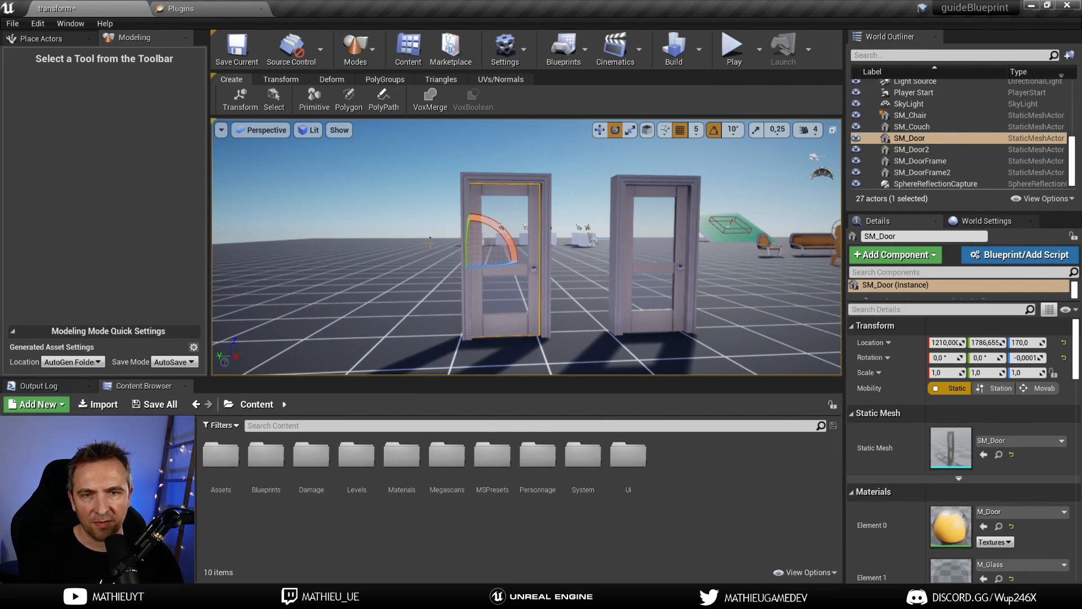
click(281, 78)
click(342, 99)
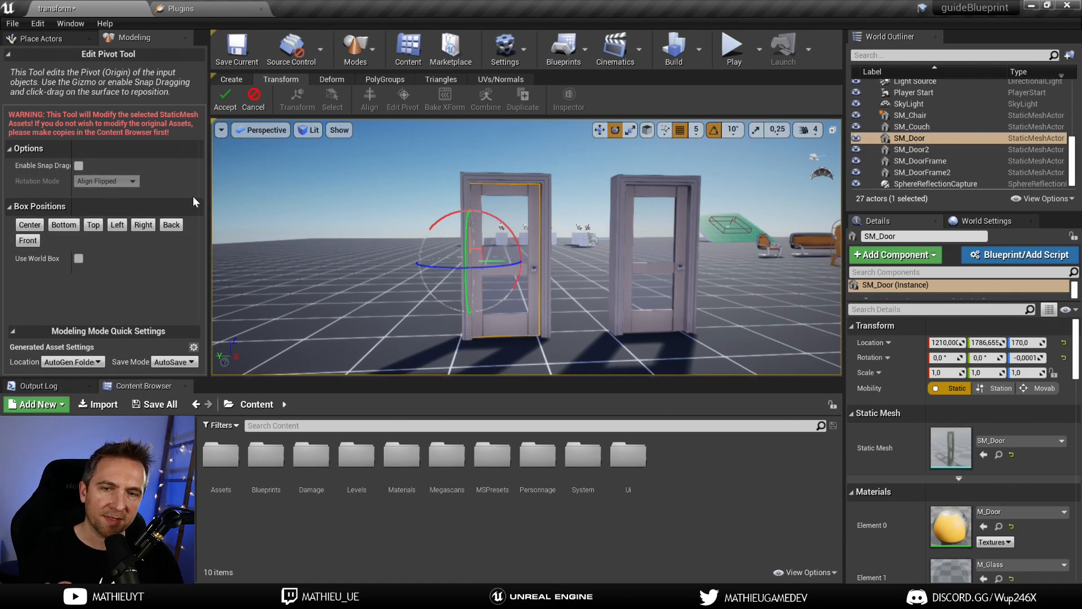
drag(72, 159, 115, 159)
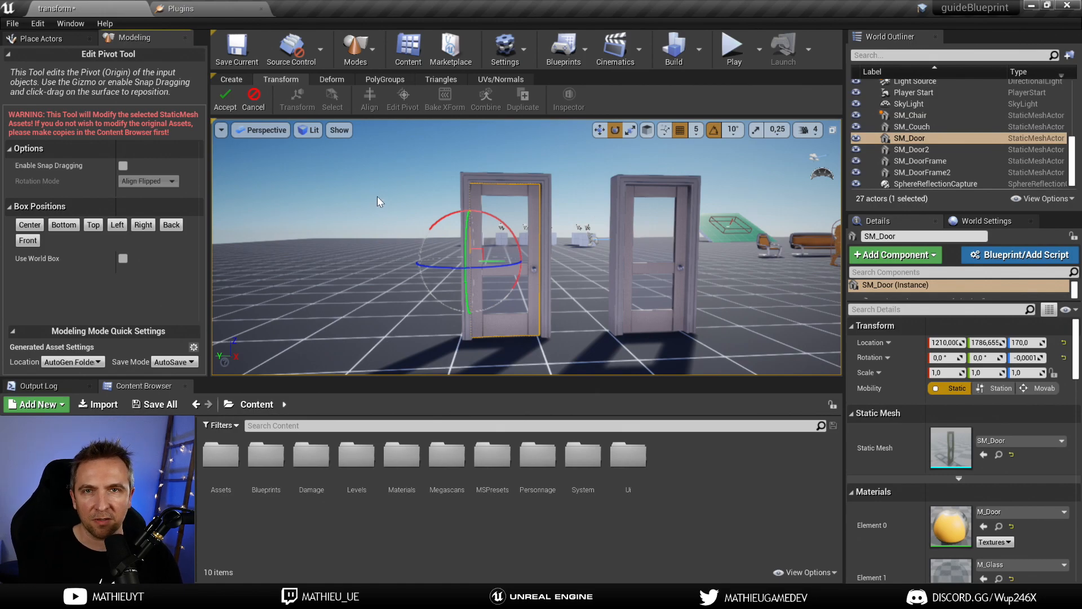
right_drag(507, 226, 717, 174)
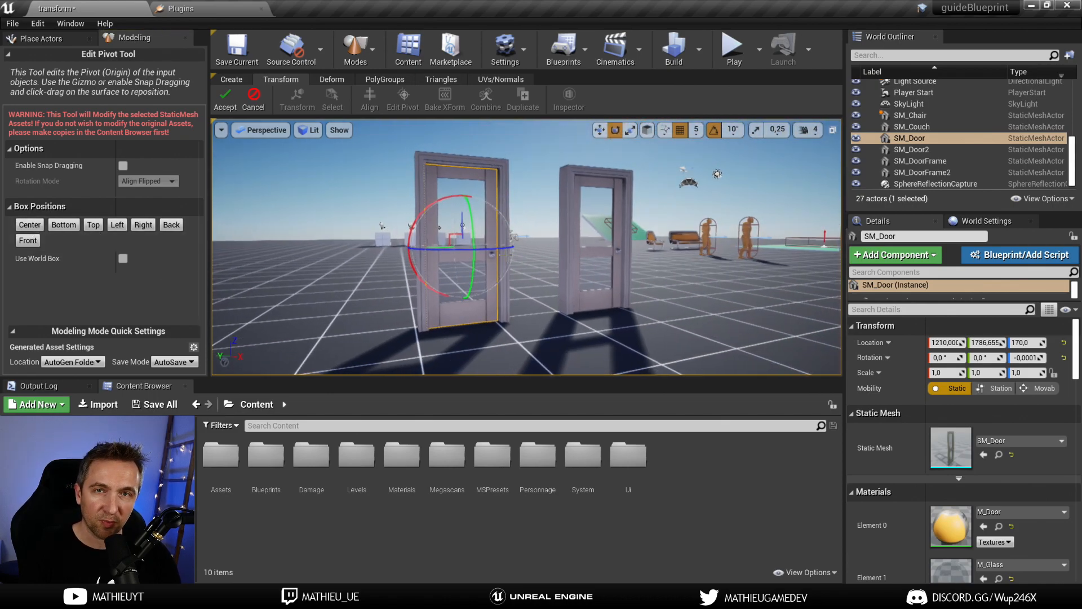
click(226, 99)
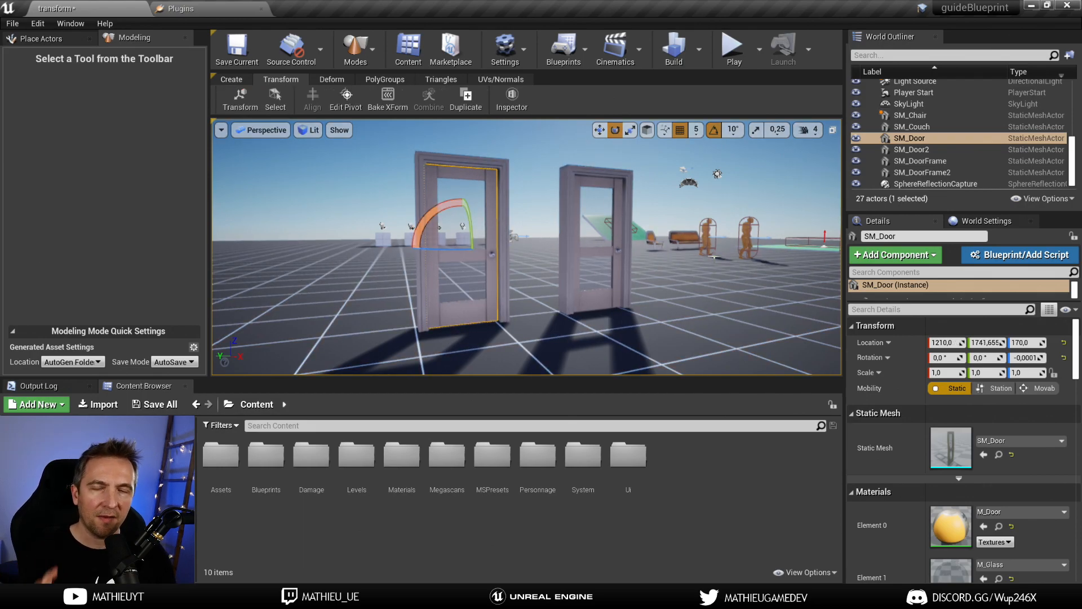
Step: Try rotating SM_Door about its centered pivot, and undo the rotation
scroll(415, 226, up, 3)
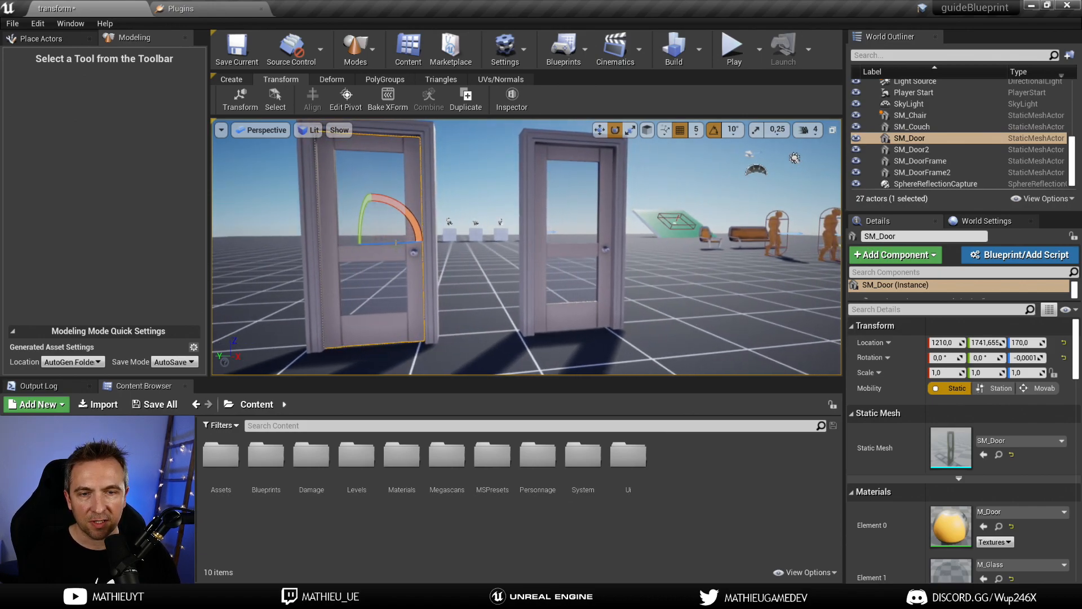
drag(394, 238, 361, 241)
key(ctrl+z)
mouse_move(476, 236)
right_down()
mouse_move(494, 242)
mouse_move(440, 228)
mouse_move(479, 243)
mouse_move(468, 242)
right_up()
key(w)
key(w)
key(s)
key(s)
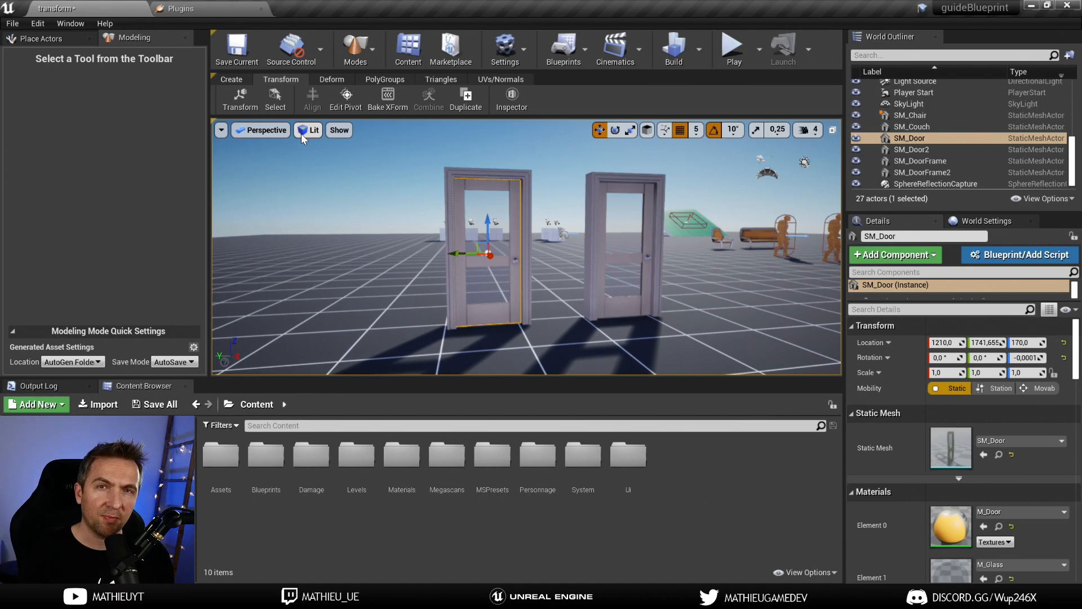
Step: Place the pivot of SM_Door at the Right box position with the Edit Pivot tool and accept it
click(346, 99)
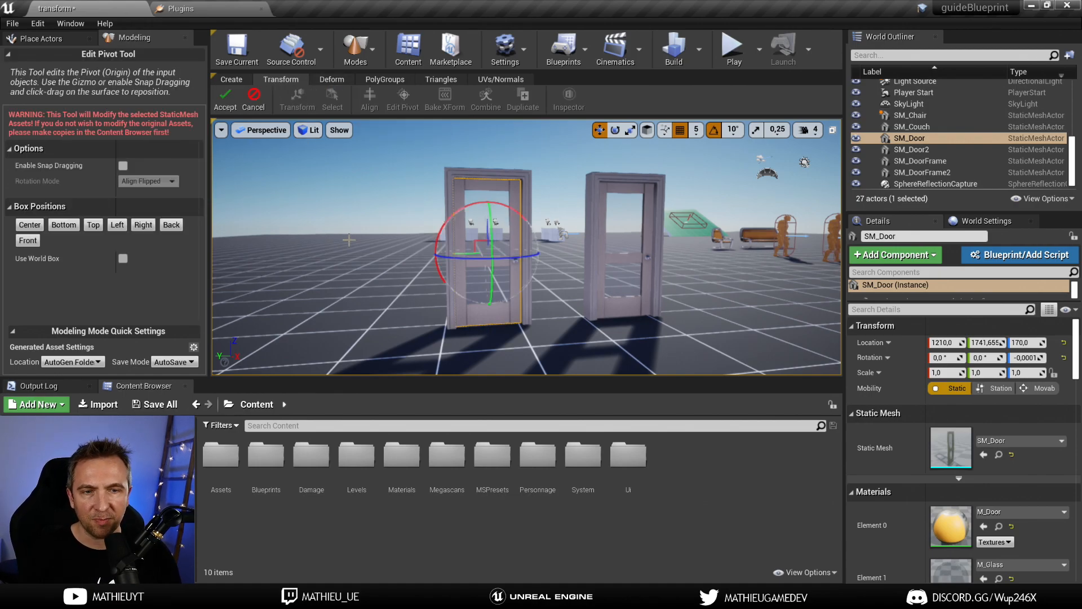
scroll(838, 151, up, 5)
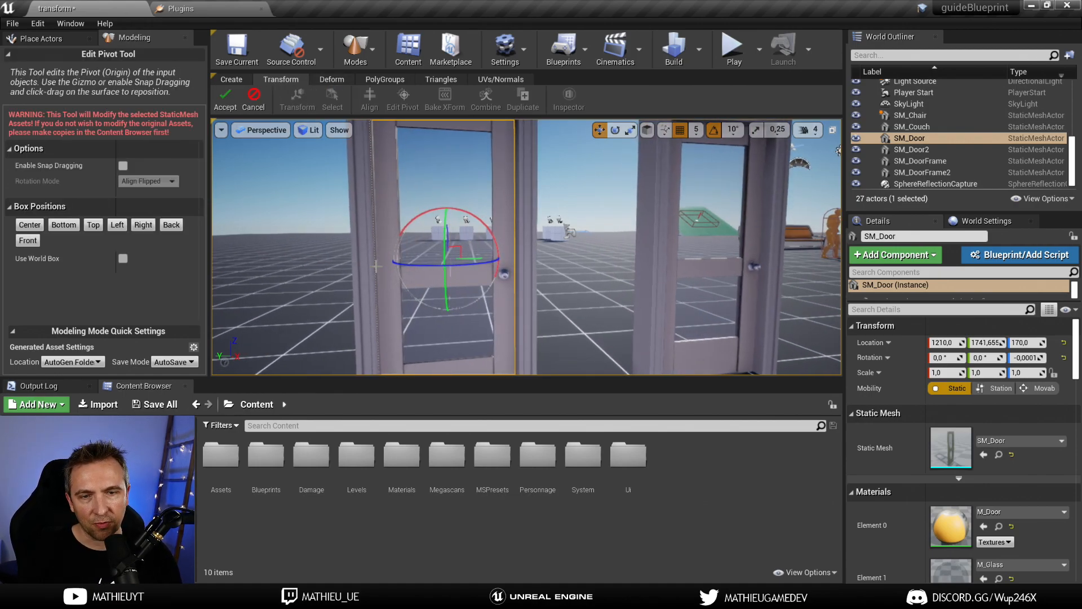
click(117, 225)
click(144, 226)
right_drag(350, 242, 626, 249)
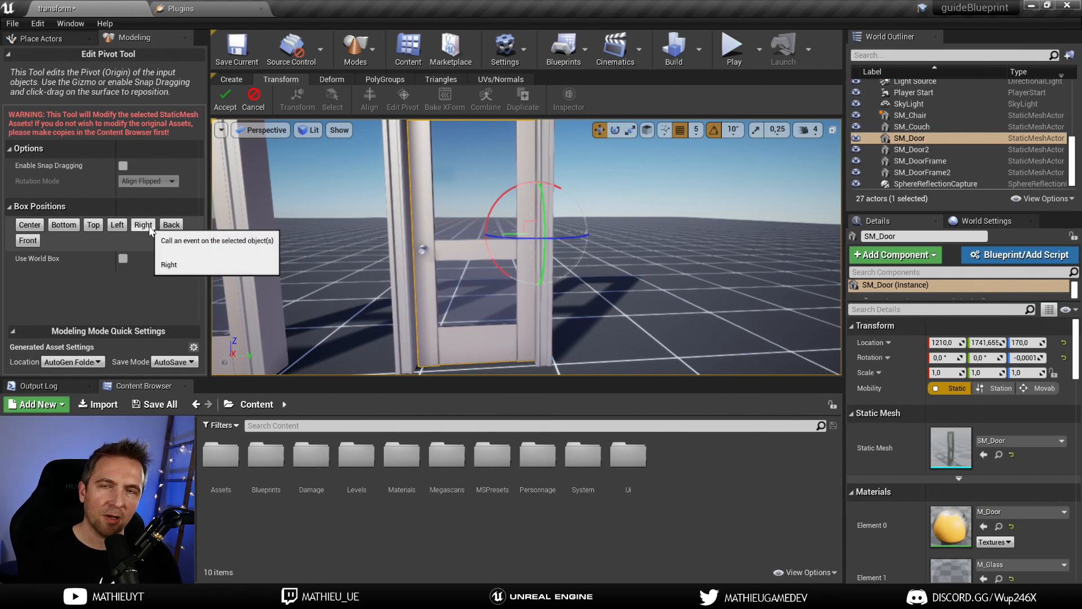
click(225, 98)
Step: Try rotating SM_Door about its new edge pivot
scroll(550, 226, down, 5)
key(e)
mouse_move(547, 230)
mouse_down()
mouse_move(592, 232)
mouse_move(536, 231)
mouse_up()
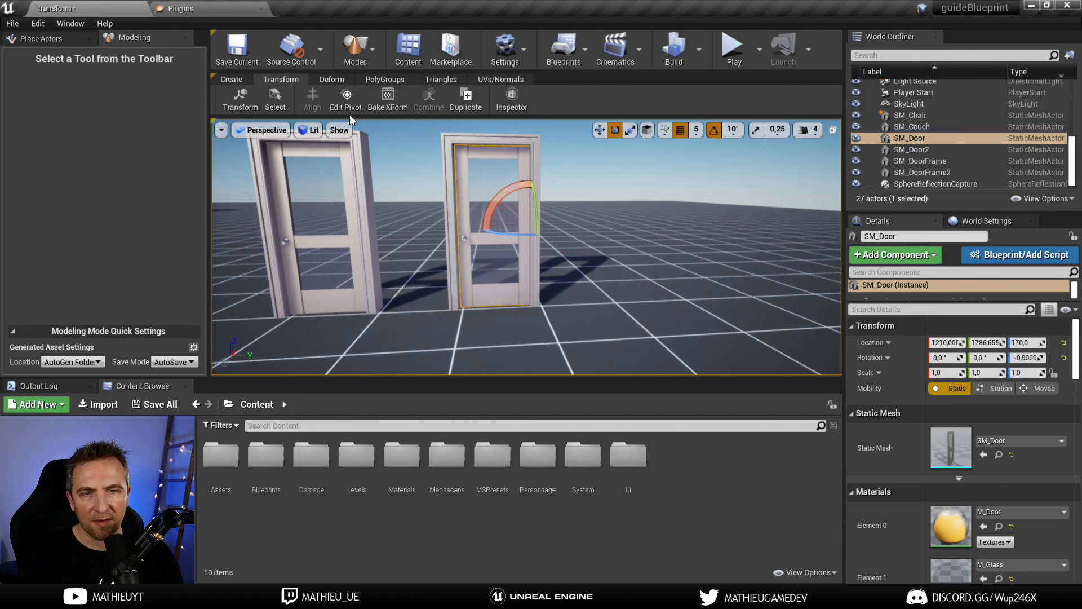
click(348, 95)
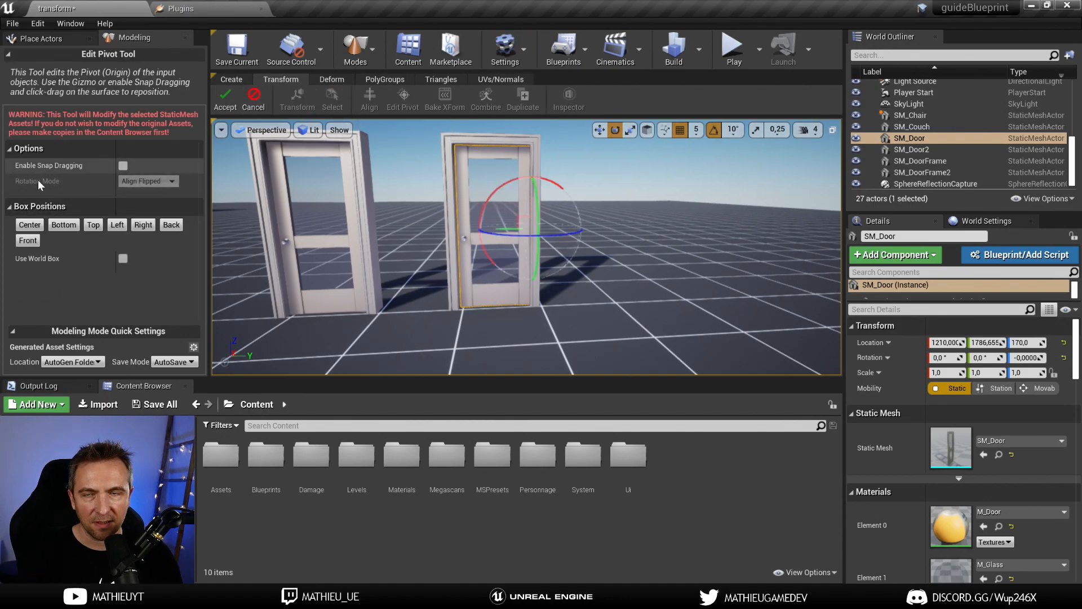
scroll(557, 164, down, 5)
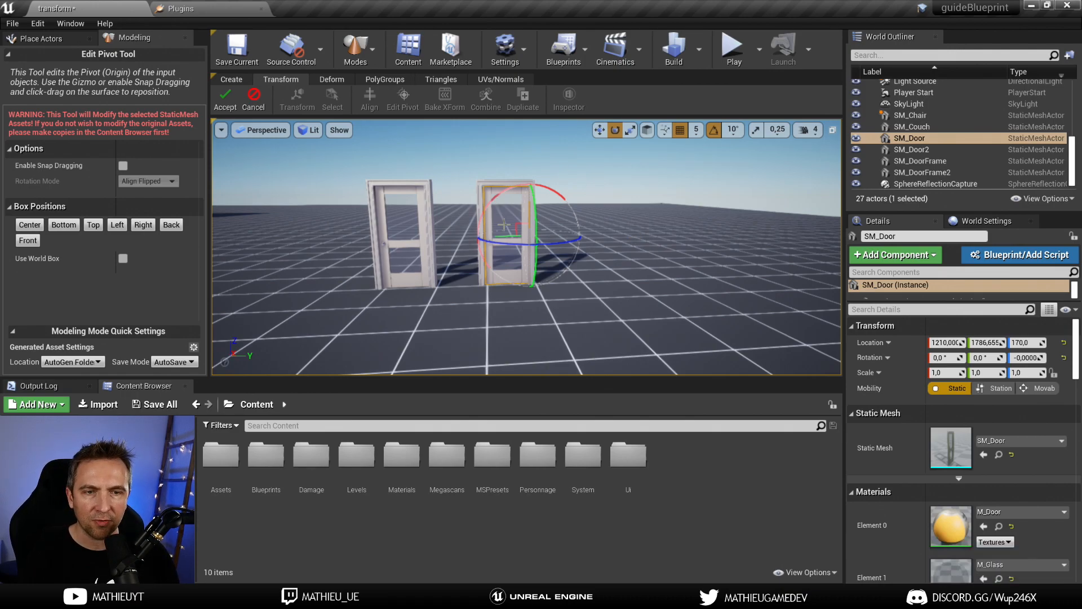
right_click(657, 220)
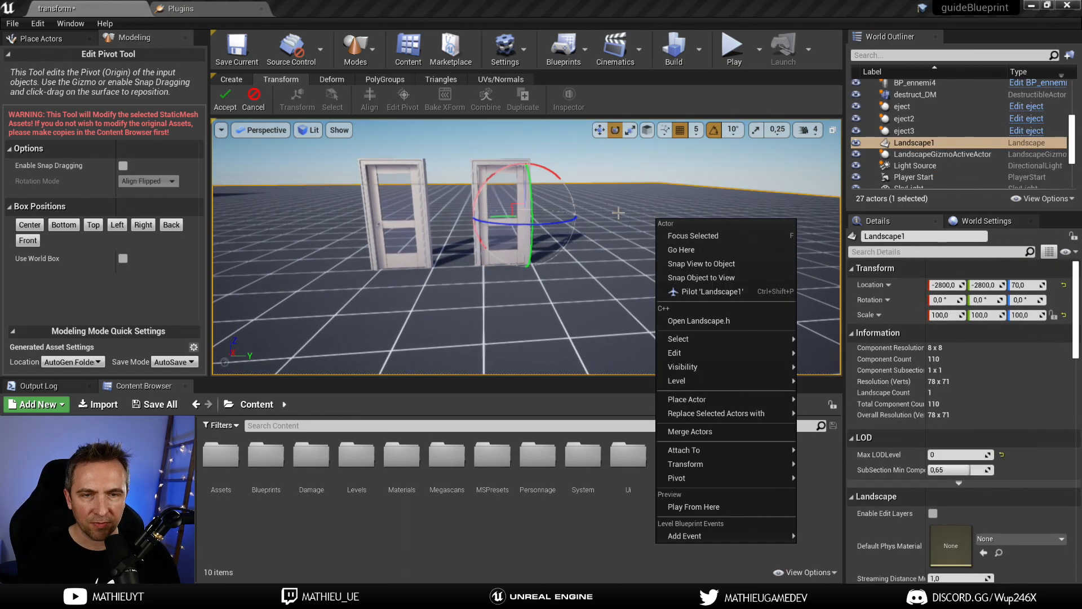
key(Escape)
key(Escape)
Step: Duplicate SM_Door twice along the Y axis to line up two frameless copies beside the framed doors
click(524, 217)
key(w)
alt+drag(546, 217, 714, 214)
right_drag(715, 215, 564, 252)
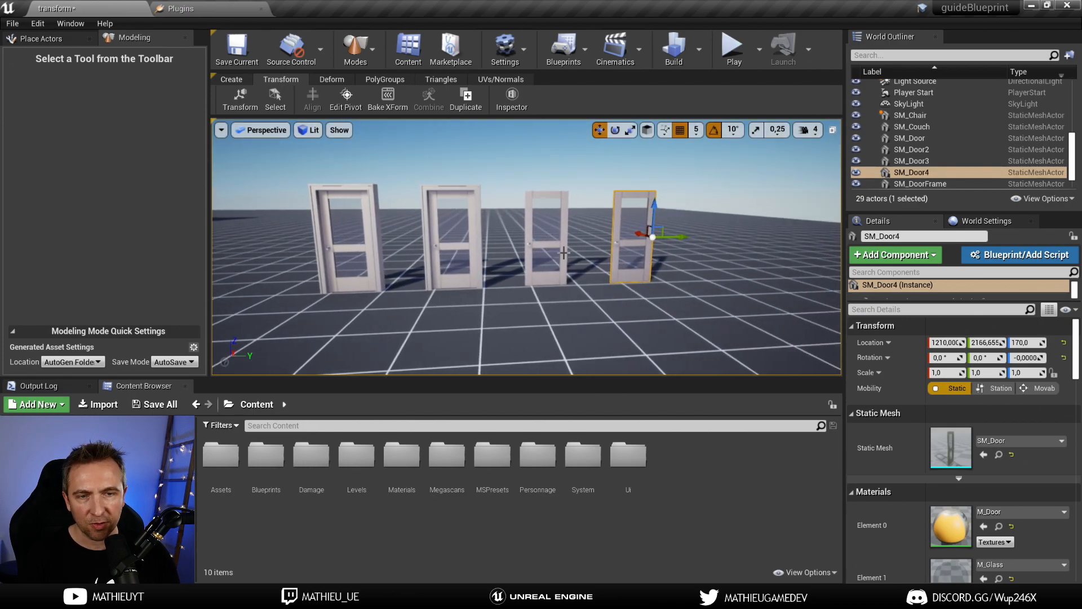
Step: Place the pivot of the original SM_Door at the Left box position with the Edit Pivot tool and accept it
click(459, 246)
right_drag(459, 246, 445, 243)
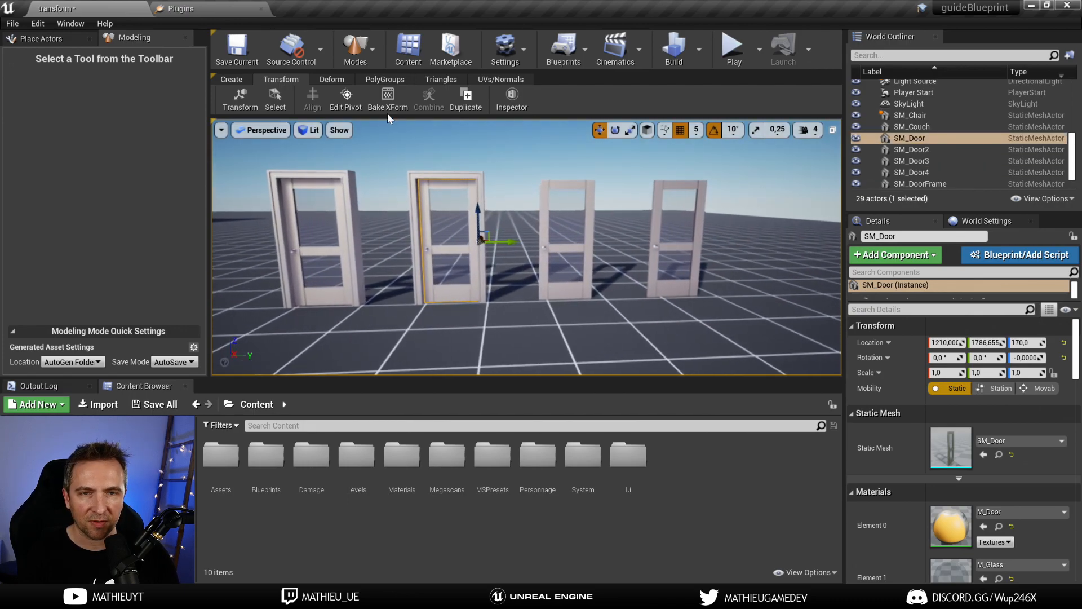
click(346, 102)
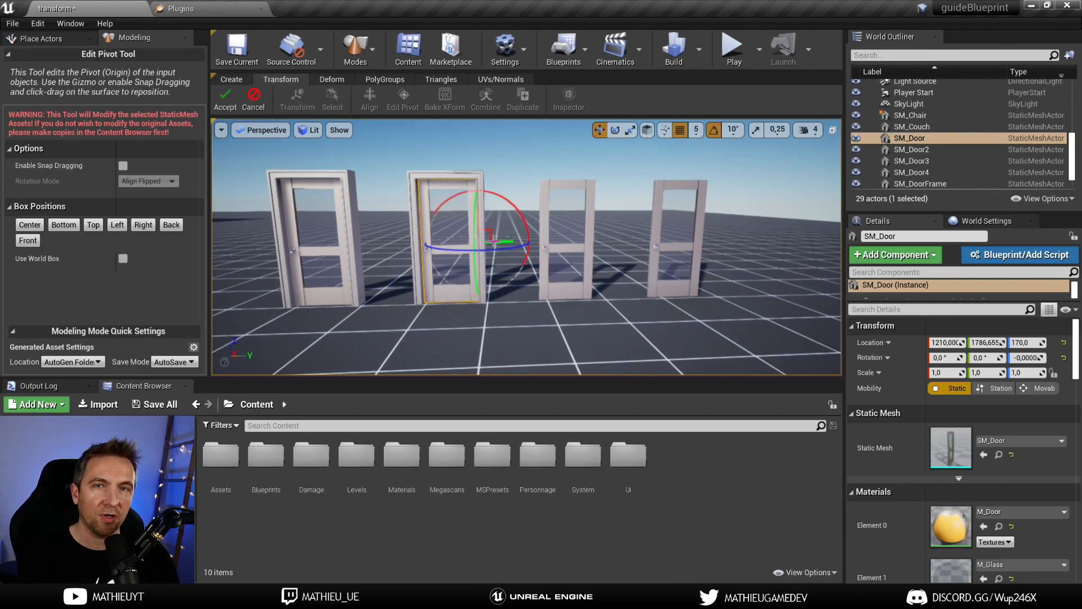
click(117, 225)
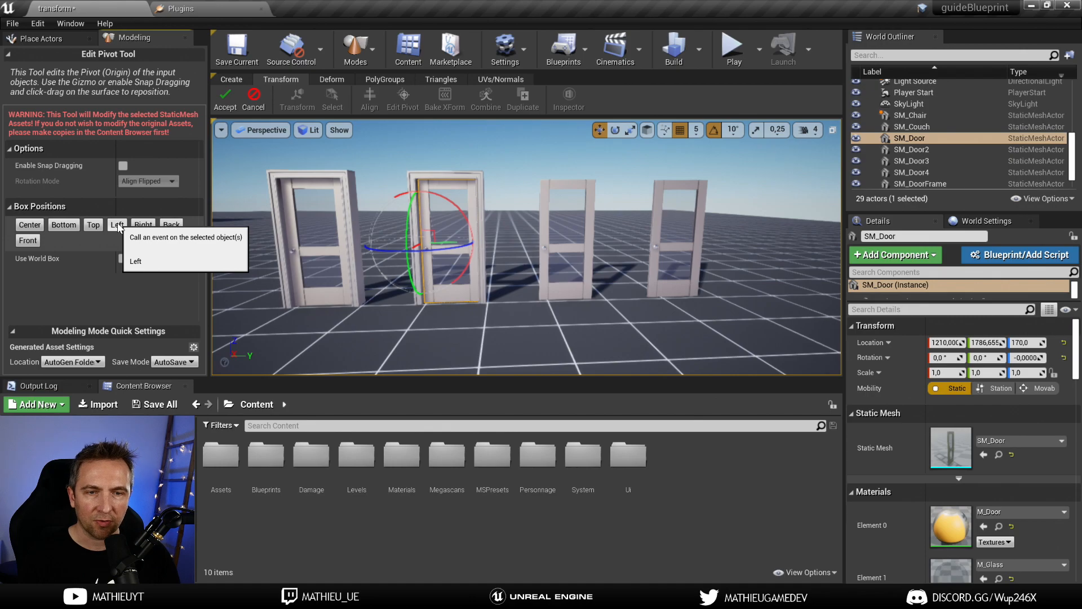
scroll(484, 220, down, 5)
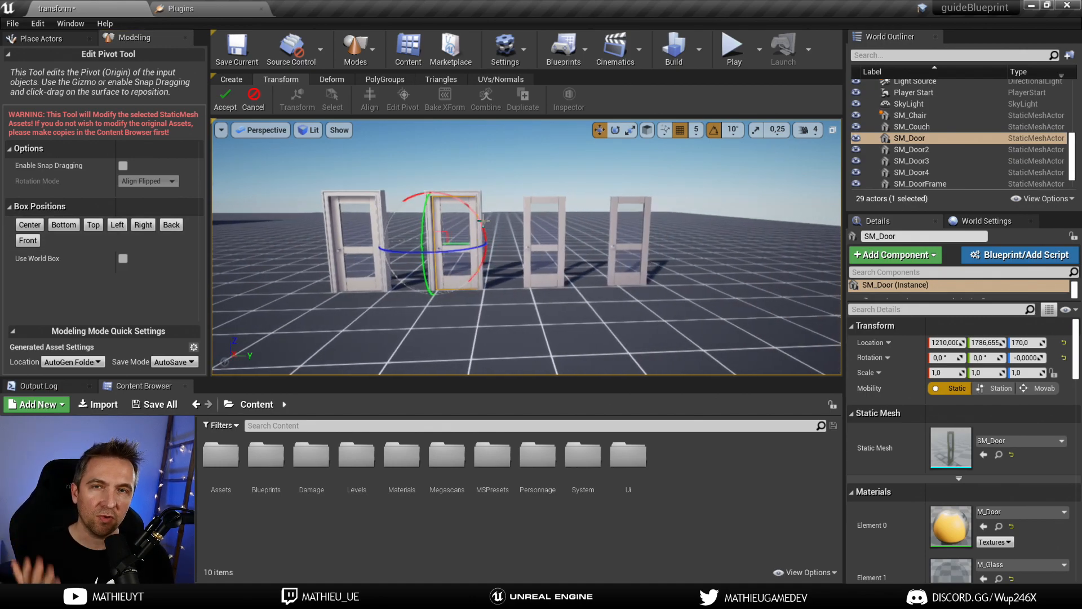
click(220, 101)
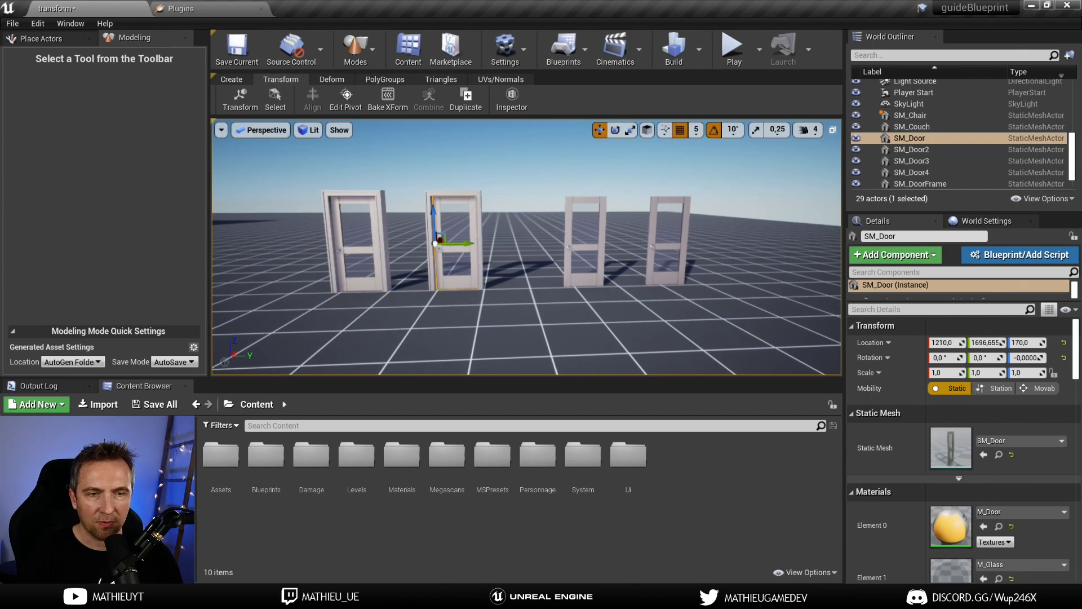
Step: Undo the last pivot edit on SM_Door and select SM_Door2 in the leftmost frame
key(ctrl+z)
scroll(534, 213, up, 3)
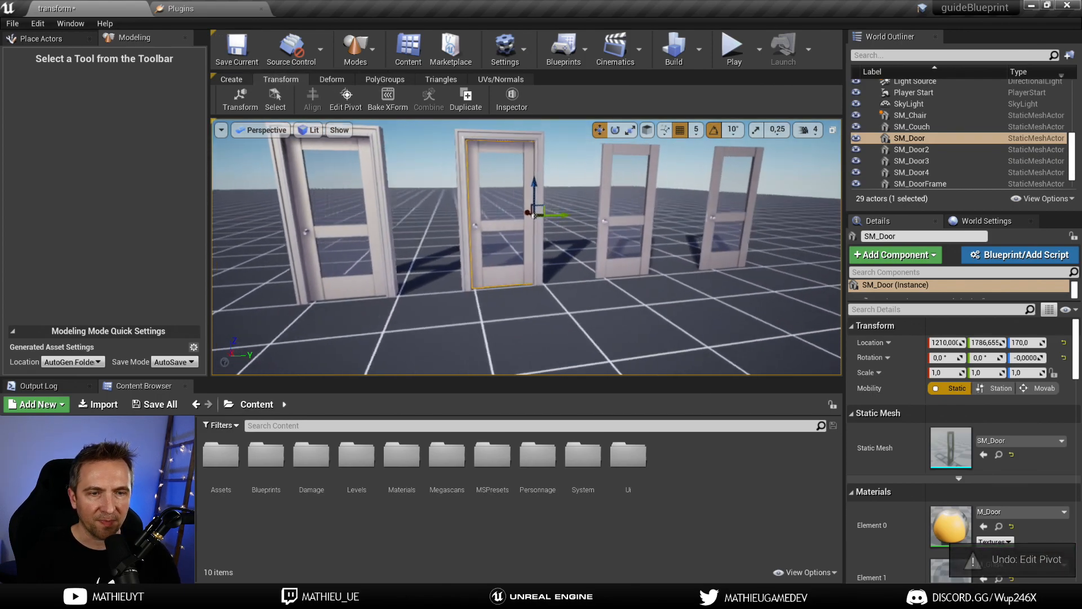
right_drag(534, 213, 558, 213)
click(310, 219)
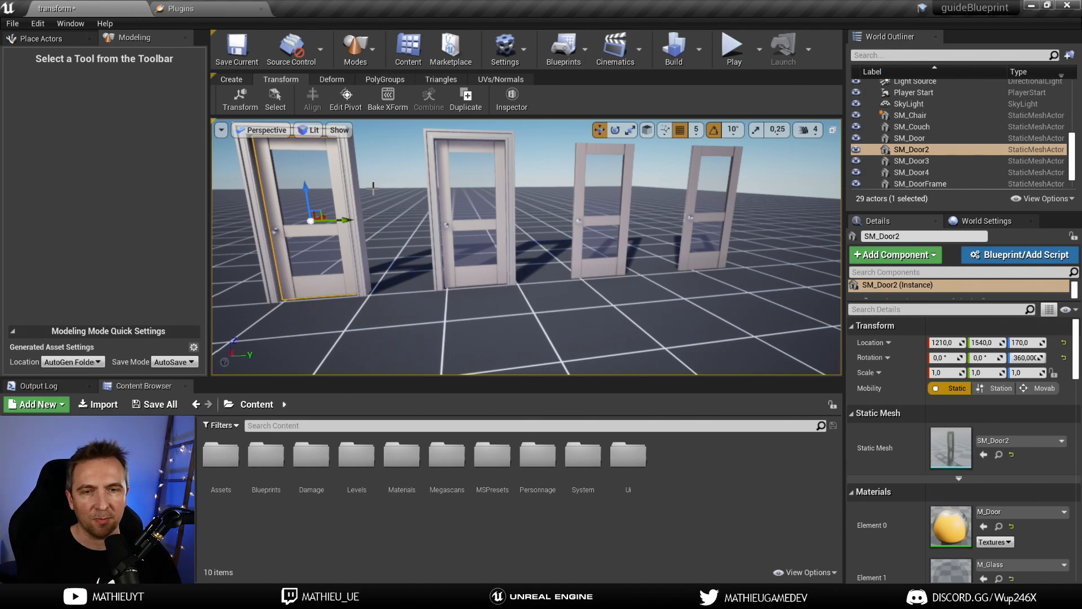
Step: Place 1M_Cube_Chamfer from Assets/Geometry/Meshes in the open area beside the doors and snap it down to the floor
key(d)
right_drag(641, 288, 460, 285)
right_drag(460, 339, 394, 339)
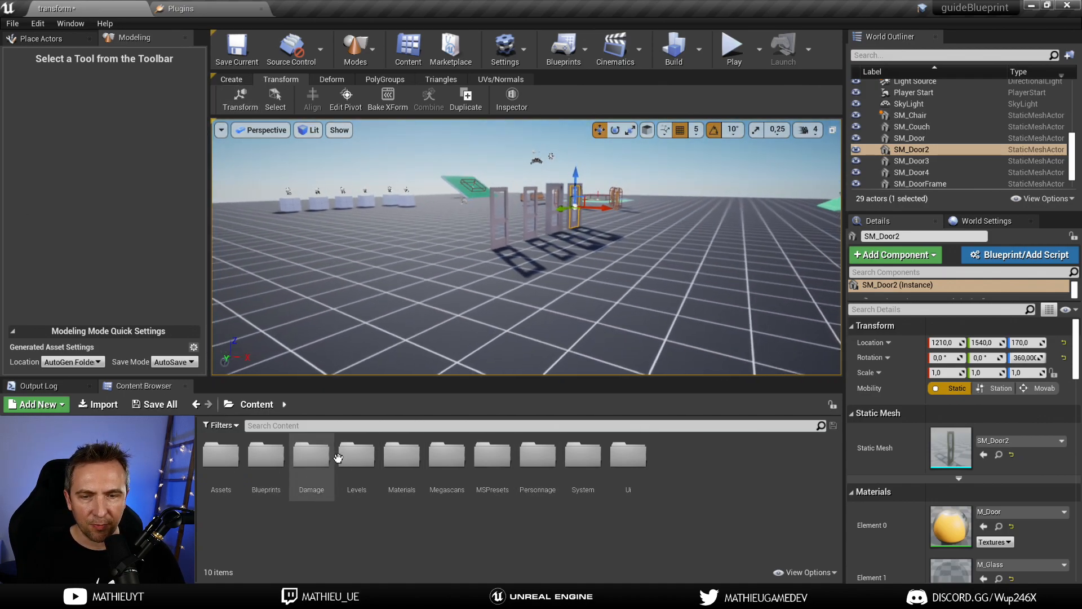
double_click(221, 456)
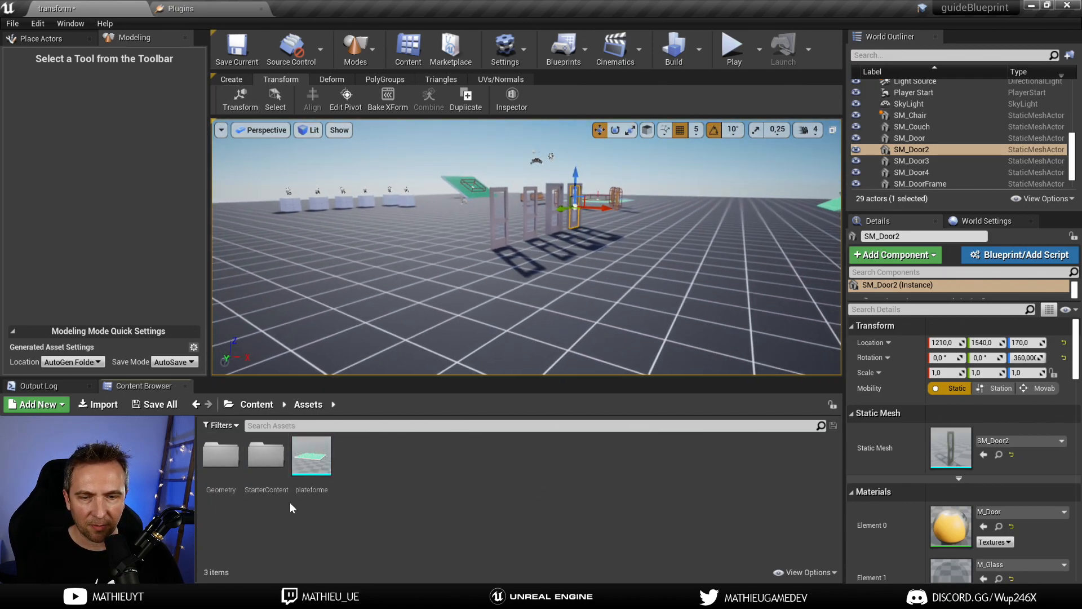
double_click(219, 456)
click(215, 455)
double_click(215, 455)
drag(266, 455, 666, 178)
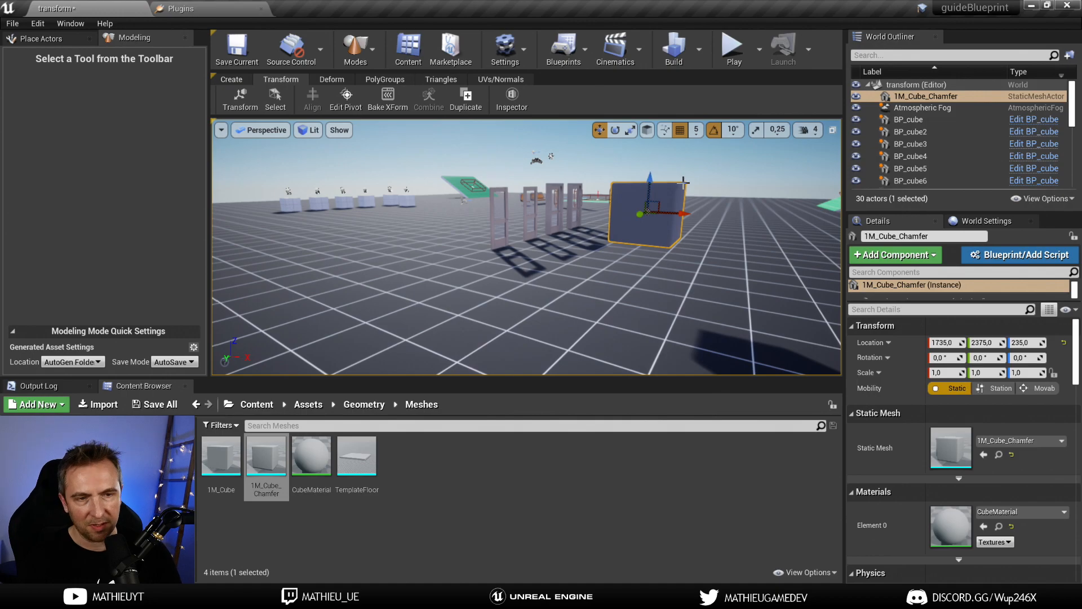
key(End)
Step: Place the pivot of 1M_Cube_Chamfer at the Bottom box position with Edit Pivot, accept it, and shift the cube to X 1720
right_drag(683, 182, 597, 228)
key(w)
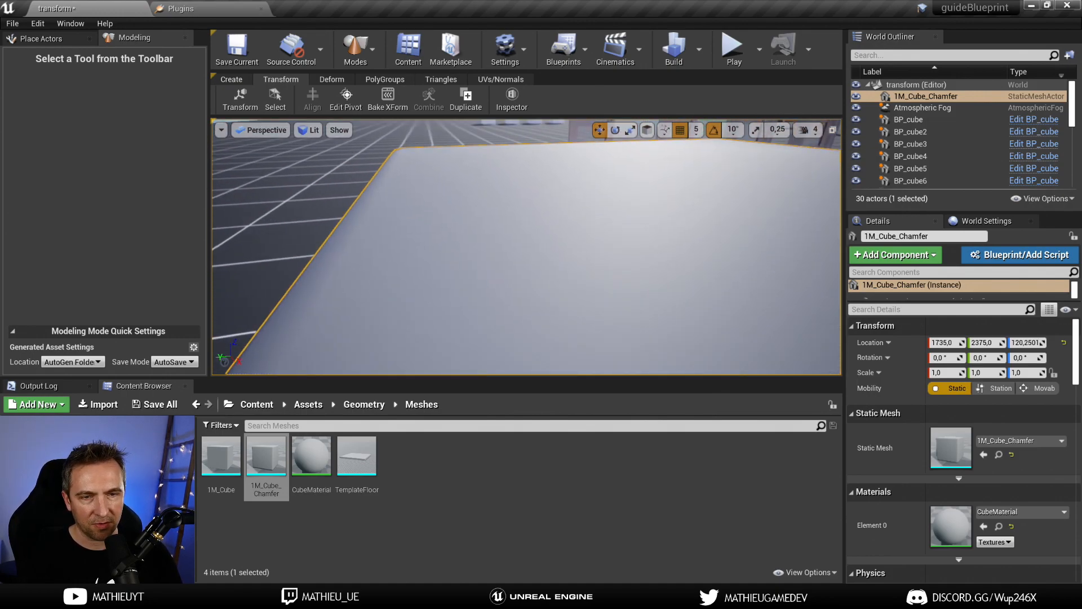
scroll(527, 285, down, 5)
right_drag(580, 294, 643, 243)
key(w)
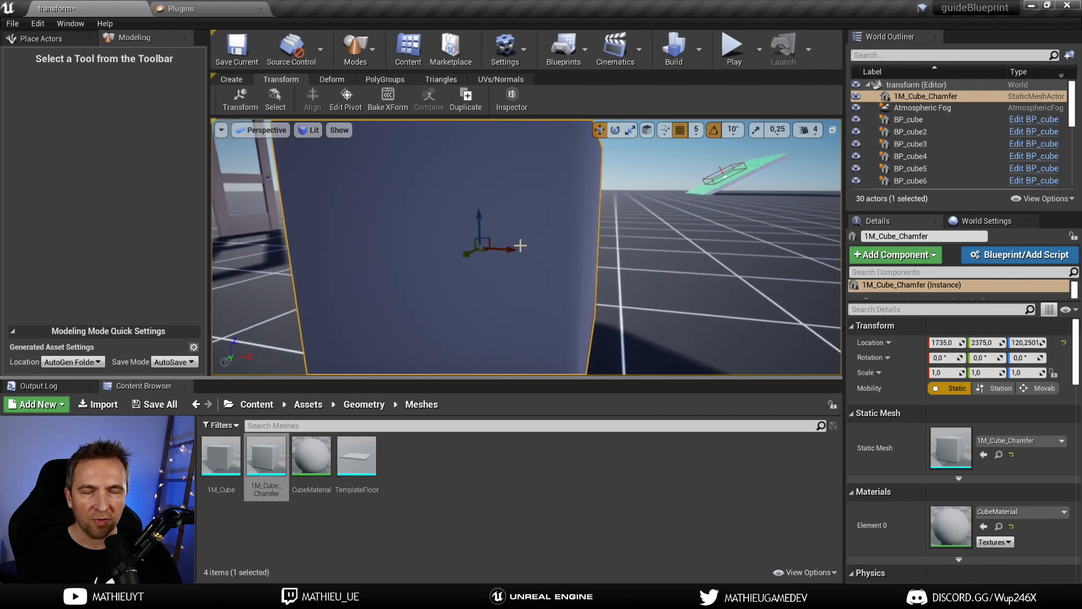
scroll(559, 235, down, 5)
right_drag(558, 235, 536, 220)
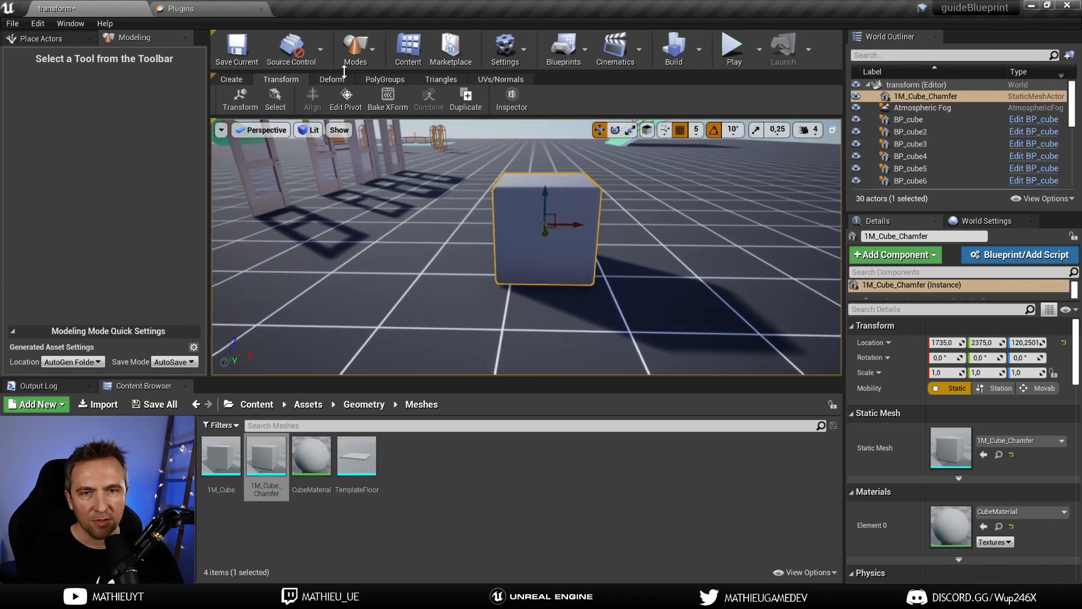
click(349, 97)
click(144, 225)
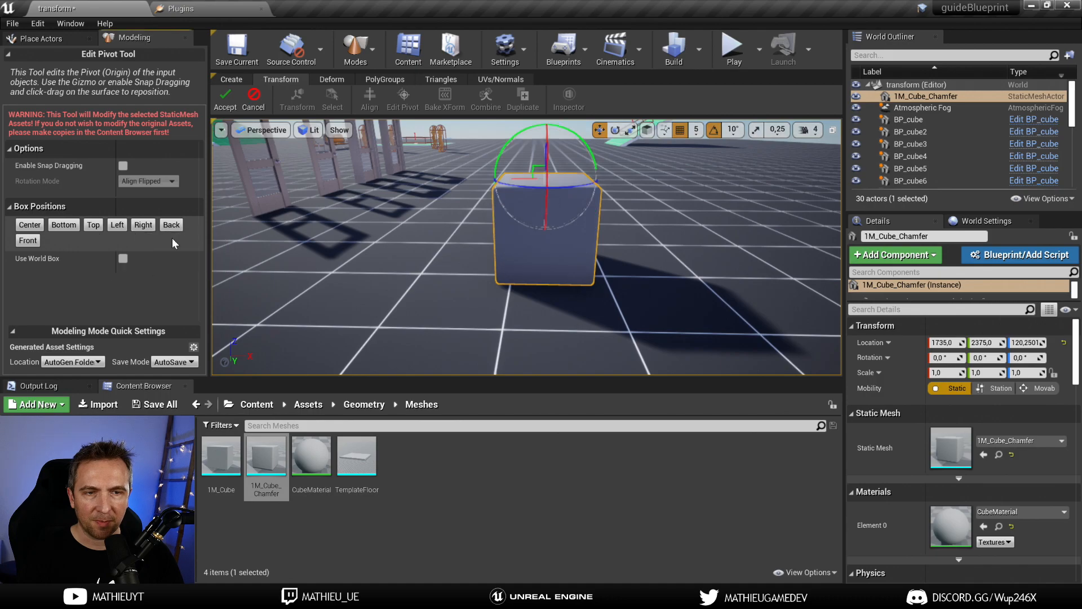
click(63, 225)
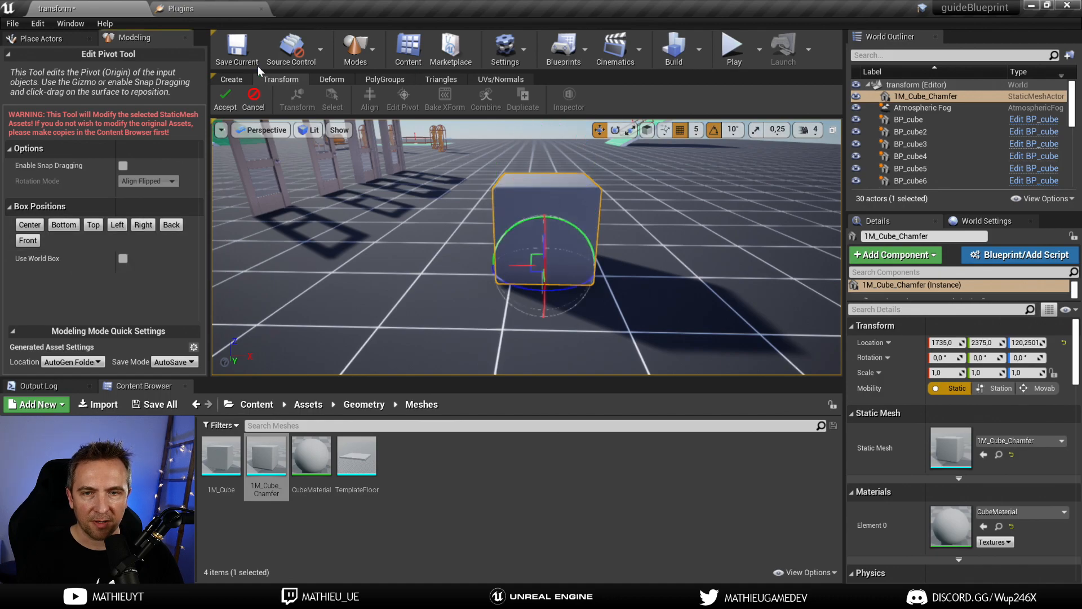
click(225, 99)
right_drag(508, 276, 526, 276)
drag(549, 285, 530, 279)
Step: Reopen Edit Pivot on the cube, enable snap dragging, and snap-drag the pivot across its faces with Align Flipped rotation
click(345, 96)
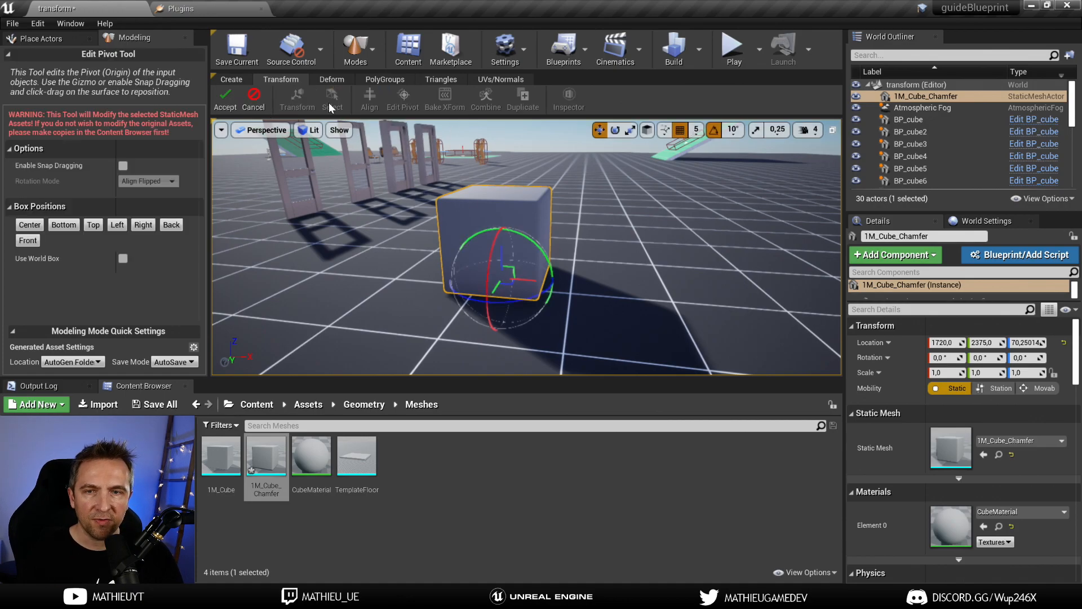
click(123, 165)
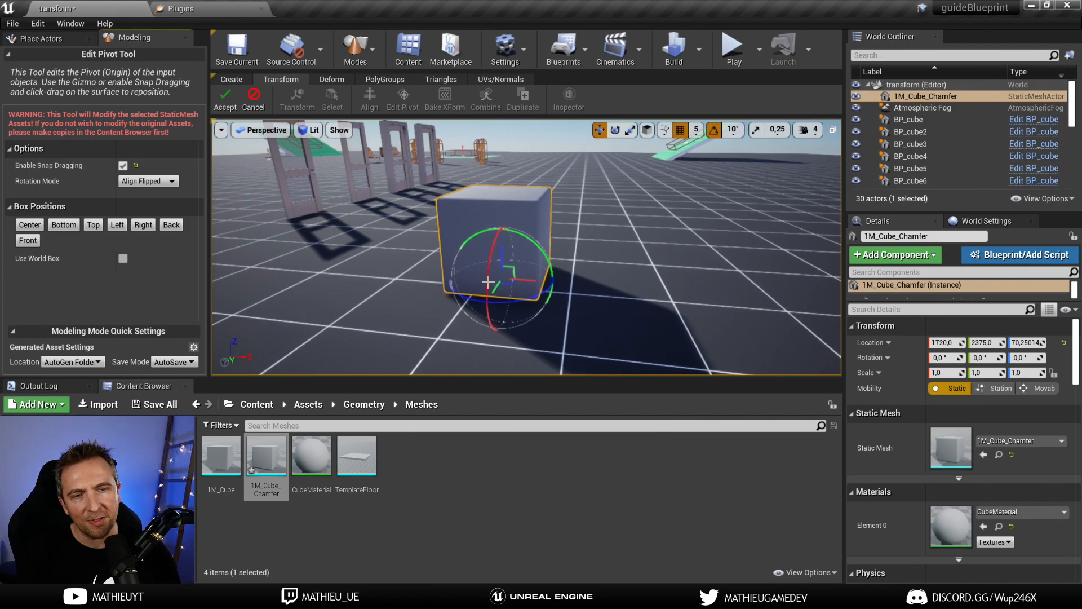
mouse_move(478, 206)
mouse_down()
mouse_move(500, 205)
mouse_move(513, 242)
mouse_move(480, 212)
mouse_up()
right_drag(479, 213, 413, 223)
drag(413, 222, 468, 271)
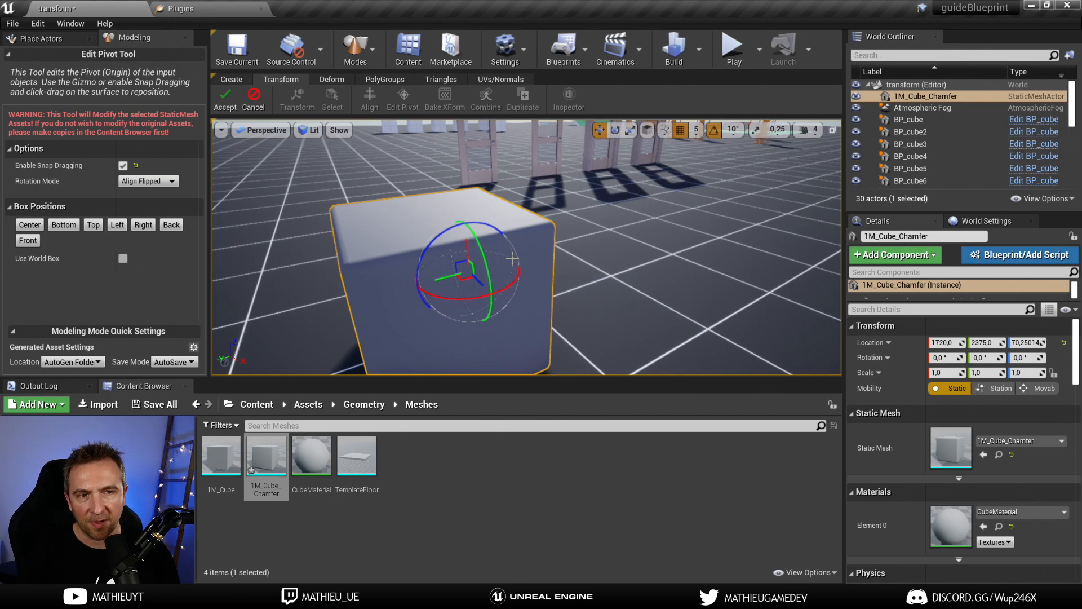
click(647, 131)
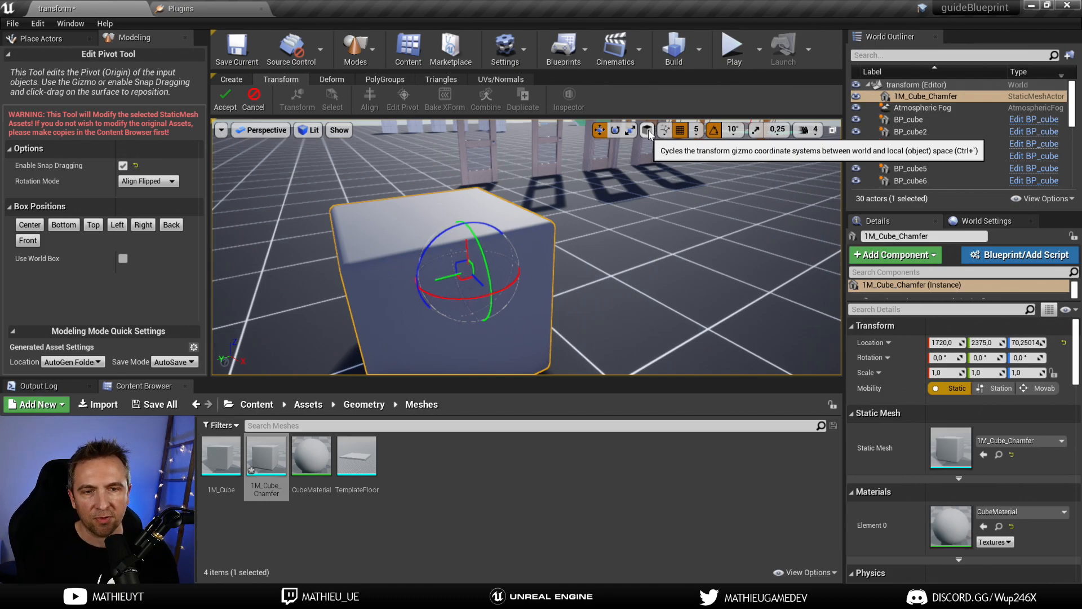
Step: Set the pivot's rotation mode to Ignore, snap-drag the pivot onto the cube's top face, and accept it
click(148, 181)
click(131, 192)
right_drag(451, 254, 500, 241)
drag(500, 241, 440, 235)
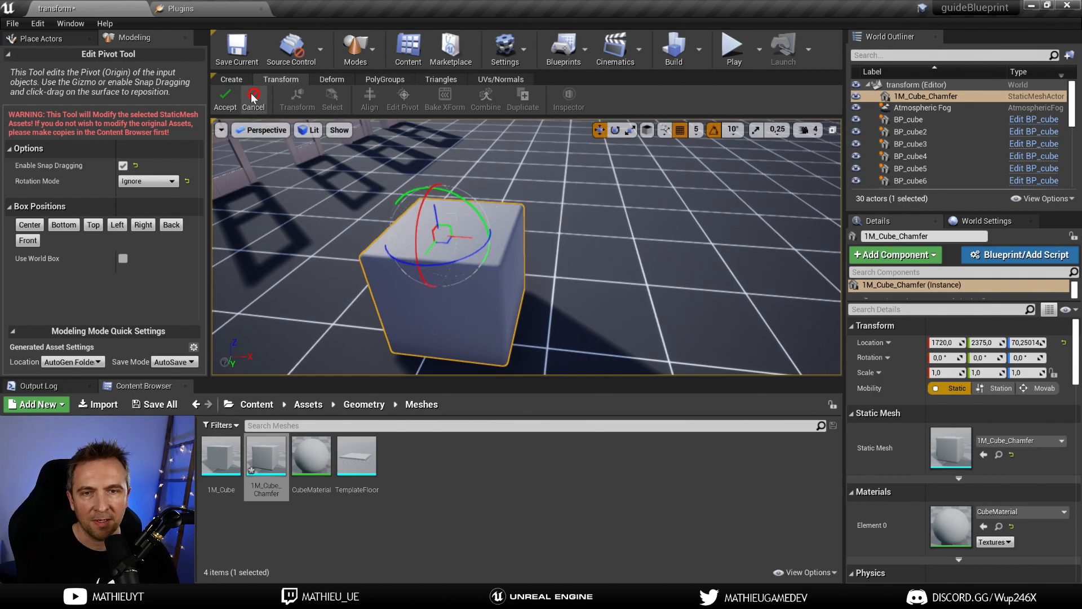
click(225, 99)
Step: Test the new pivot by moving the cube along X and rotating it 90° about Z
drag(477, 238, 489, 239)
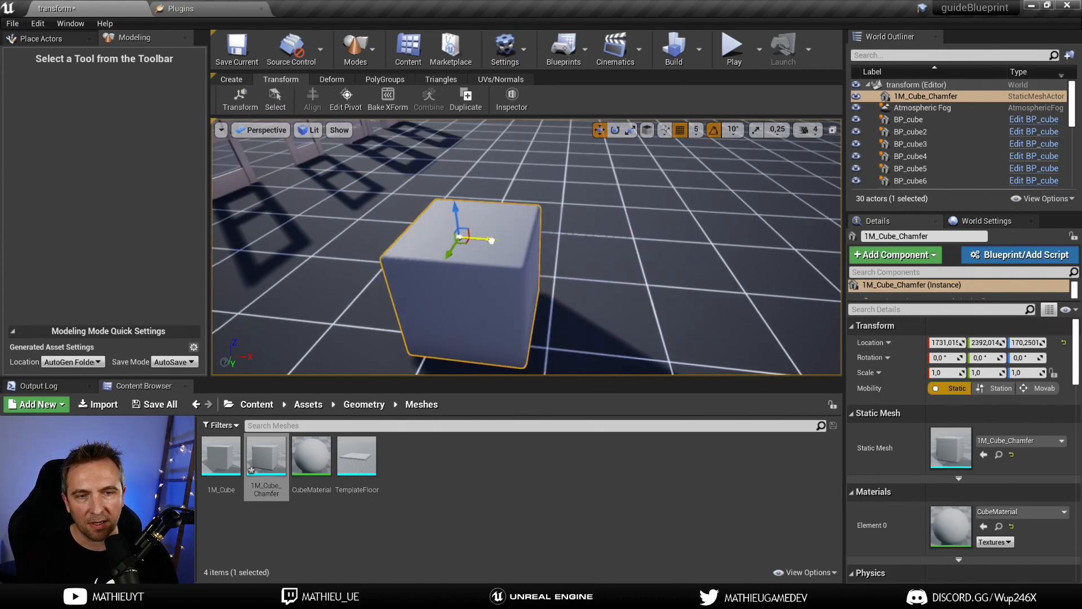
right_drag(605, 224, 541, 226)
key(e)
drag(455, 242, 394, 252)
Step: Move the cube to about Y 2432 and compare the world and local gizmo orientations, ending in local space
key(w)
right_drag(524, 229, 490, 230)
drag(463, 237, 429, 255)
click(647, 130)
mouse_move(638, 234)
right_down()
mouse_move(614, 236)
mouse_move(637, 235)
right_up()
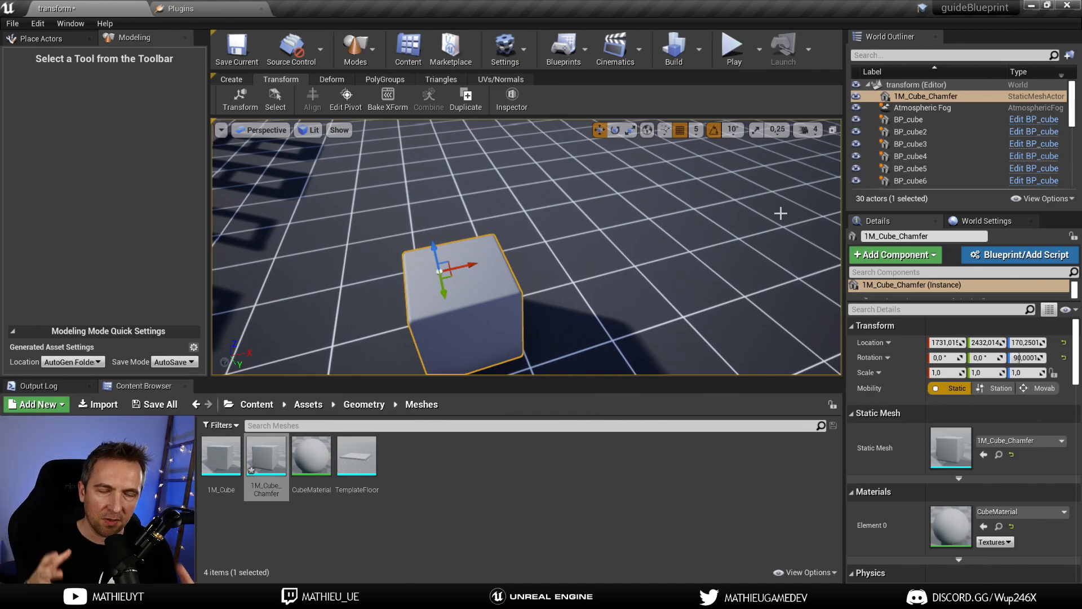
click(648, 133)
right_drag(261, 172, 261, 172)
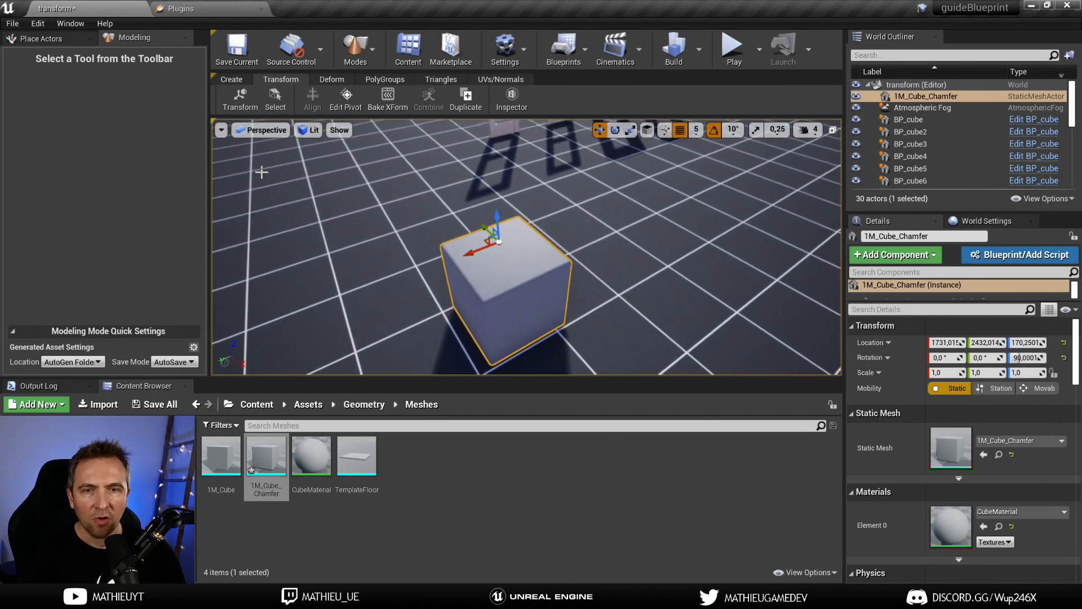
Step: Start Edit Pivot on the rotated cube with snap dragging enabled and snap-drag the pivot over its top face using Align Flipped
click(345, 100)
click(123, 166)
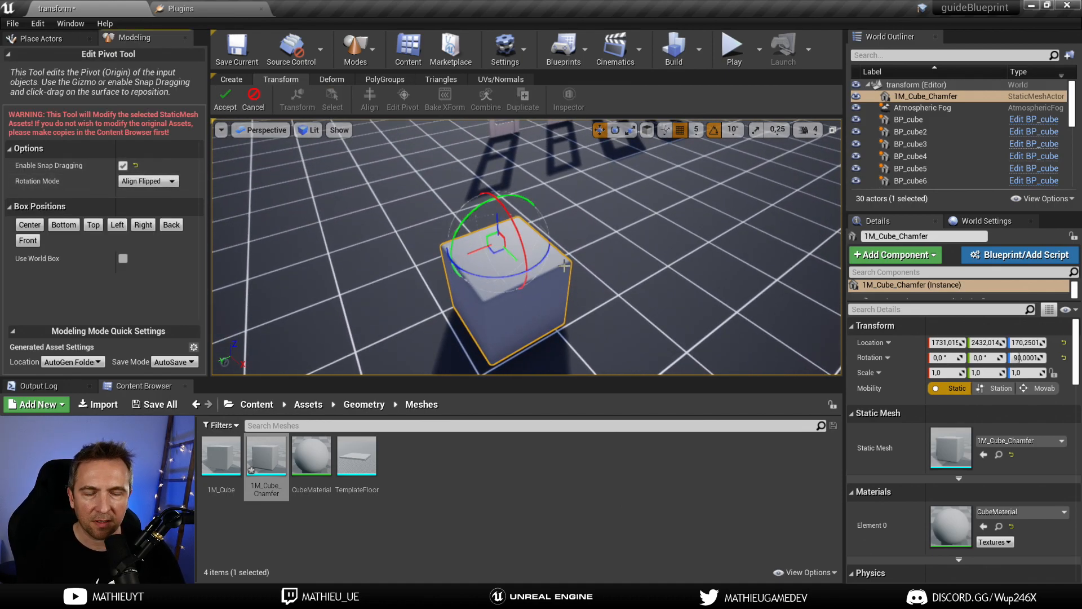
drag(493, 288, 512, 263)
mouse_move(428, 226)
right_down()
mouse_move(448, 221)
mouse_move(428, 226)
right_up()
click(150, 182)
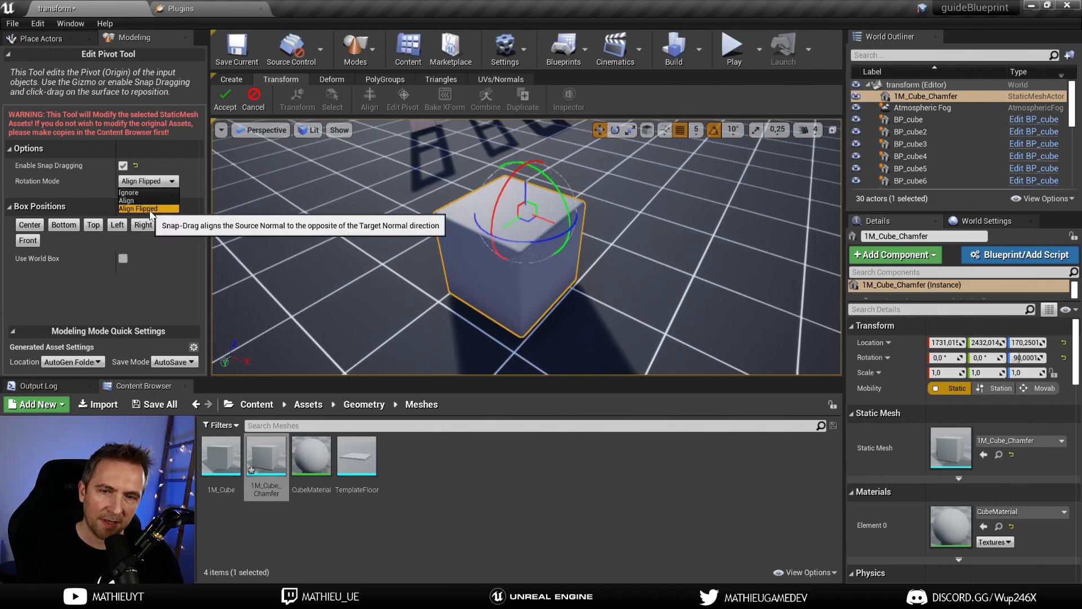
click(153, 209)
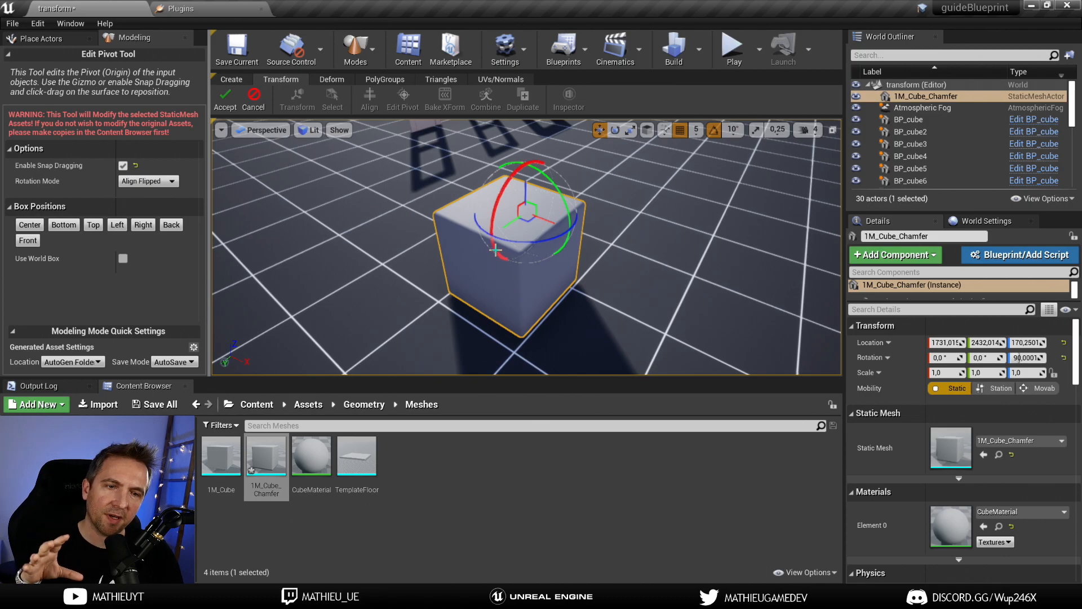
right_drag(566, 223, 699, 226)
right_drag(447, 240, 435, 236)
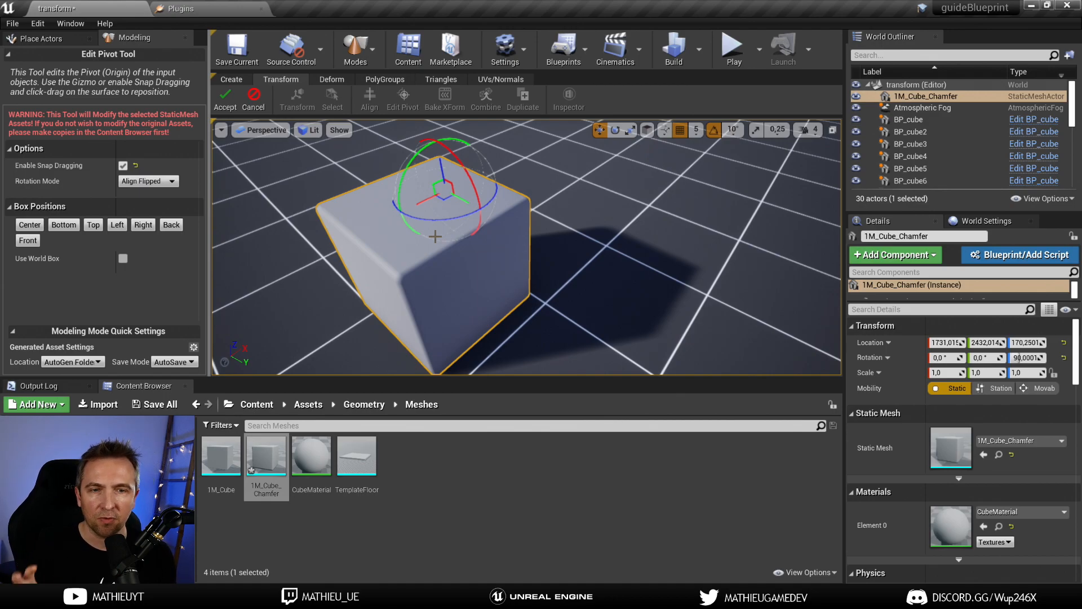
Step: Keep the rotation mode at Align Flipped, snap-drag the pivot onto the cube's chamfered top edge, and accept it
click(140, 182)
click(135, 200)
click(151, 183)
click(149, 208)
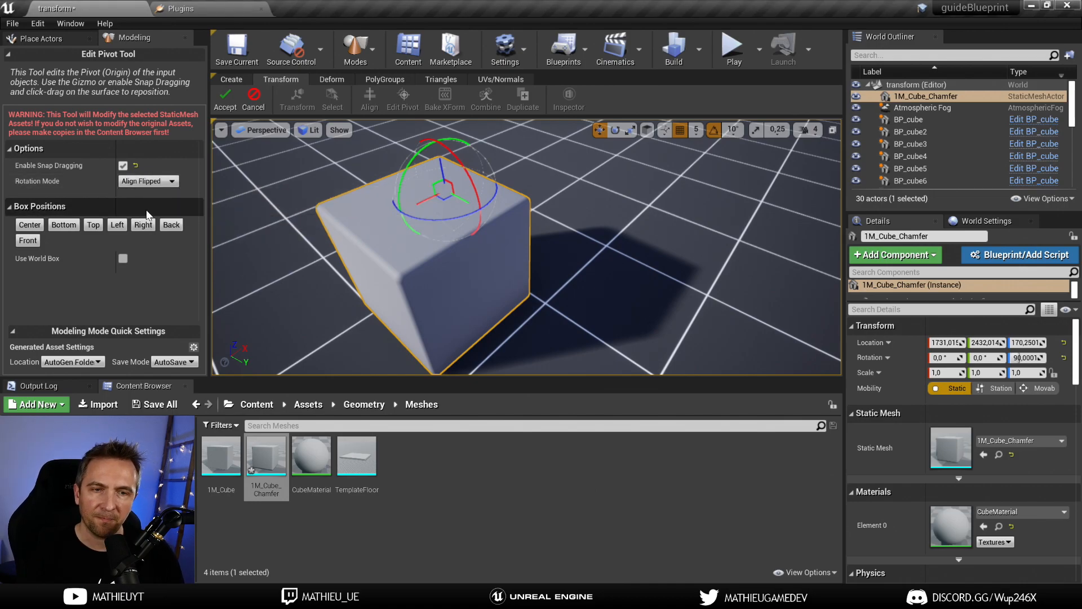
right_drag(476, 247, 485, 245)
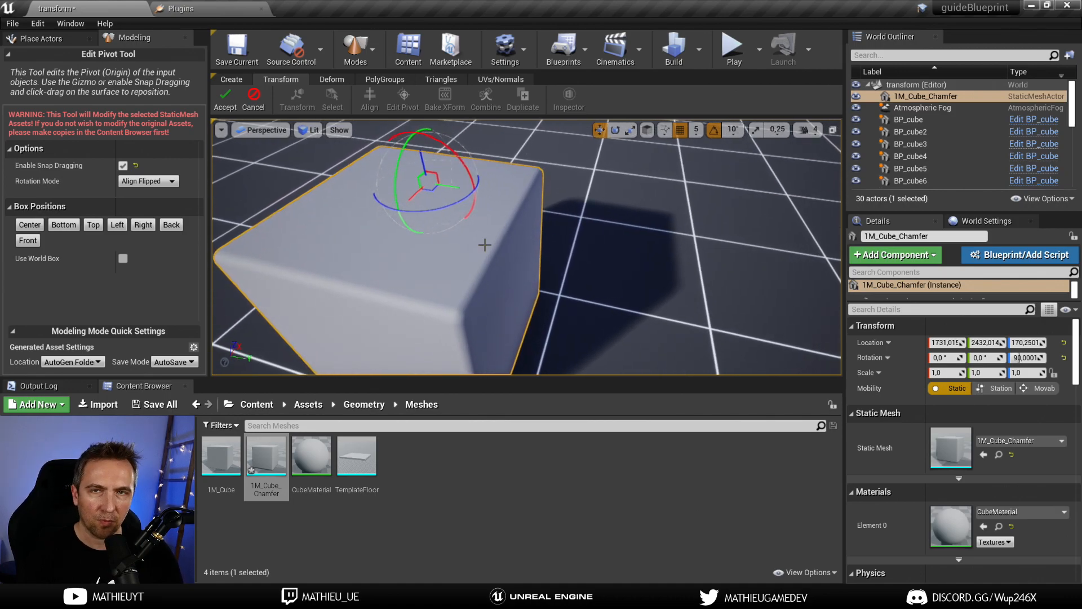
drag(485, 245, 498, 246)
right_drag(498, 246, 484, 214)
drag(407, 220, 500, 218)
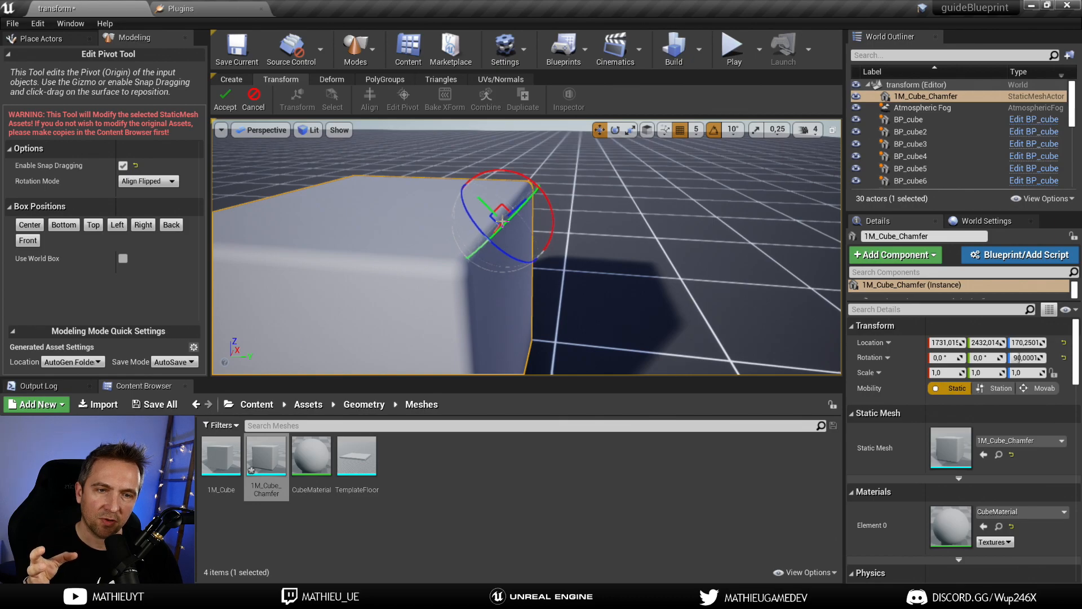
click(232, 99)
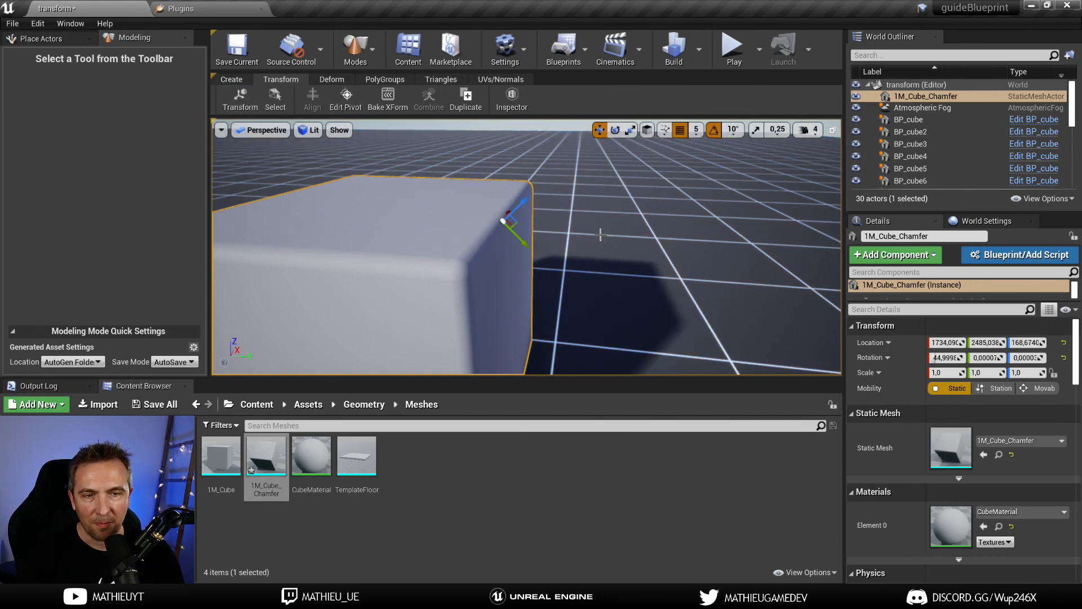
Step: Switch the gizmo to world space and try moving the cube from its chamfer pivot
key(d)
right_drag(626, 259, 484, 252)
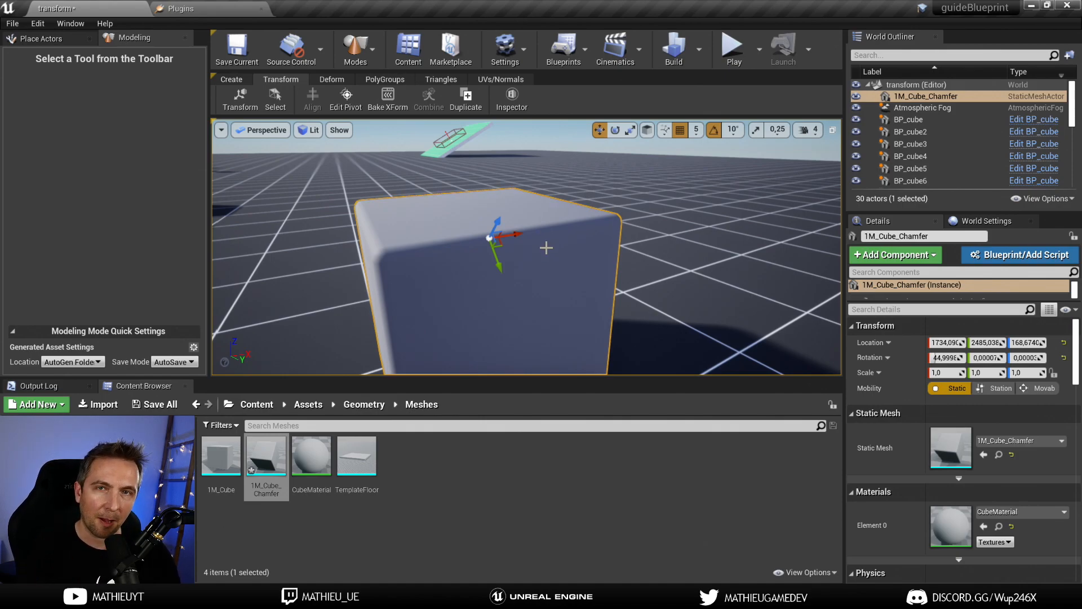
right_drag(546, 247, 640, 113)
click(647, 129)
mouse_move(563, 226)
right_down()
mouse_move(569, 211)
mouse_move(665, 220)
mouse_move(564, 214)
right_up()
mouse_move(468, 202)
mouse_down()
mouse_move(576, 192)
mouse_move(477, 197)
mouse_up()
Step: Move the cube along its tilted axes in local space, and lower it to about Z 167 in world space
click(648, 131)
right_drag(564, 225, 508, 205)
mouse_move(468, 232)
mouse_down()
mouse_move(570, 154)
mouse_move(474, 257)
mouse_move(478, 244)
mouse_up()
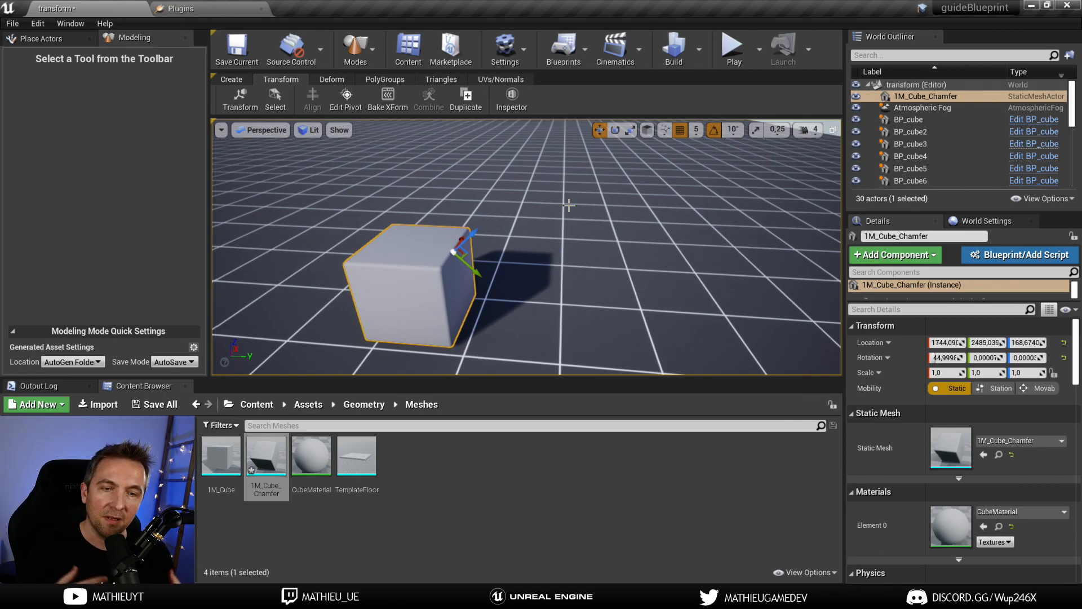
mouse_move(472, 229)
mouse_down()
mouse_move(563, 142)
mouse_move(466, 254)
mouse_move(479, 237)
mouse_up()
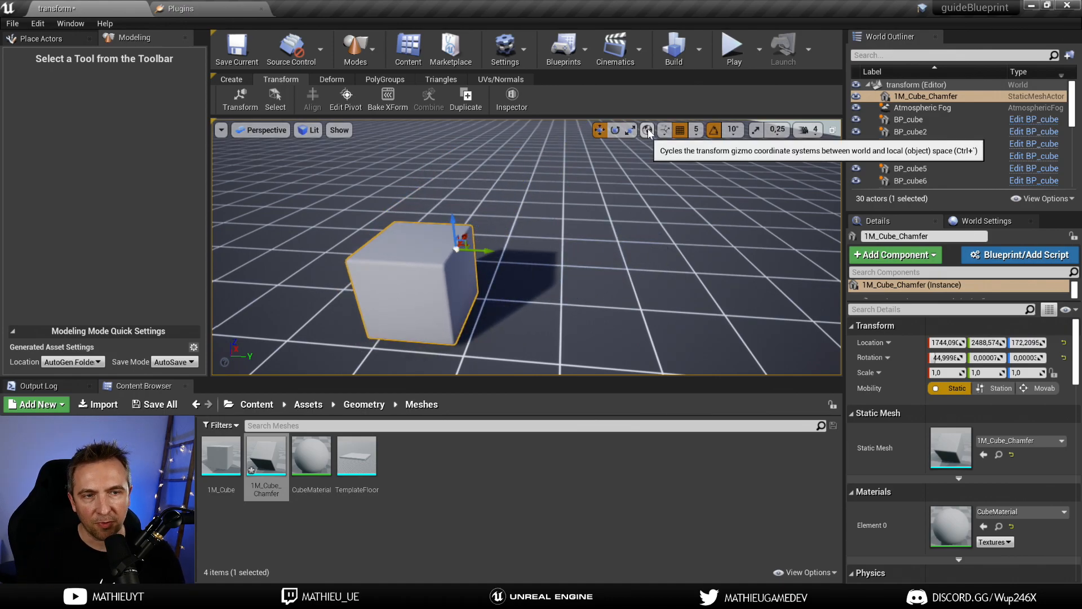
mouse_move(449, 222)
mouse_down()
mouse_move(451, 124)
mouse_move(450, 228)
mouse_move(439, 237)
mouse_move(439, 224)
mouse_up()
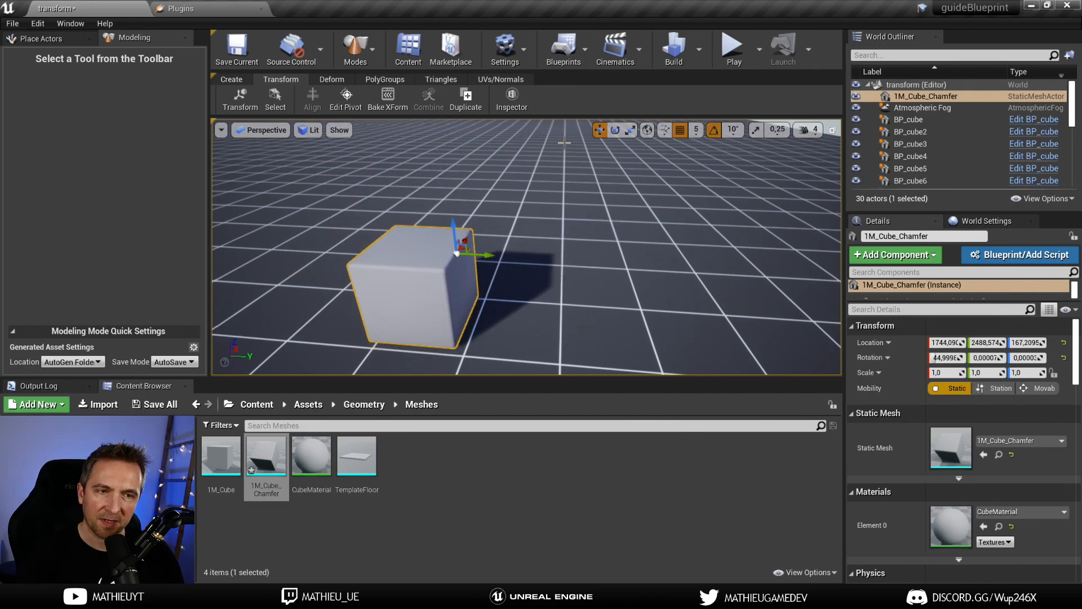
Step: Reopen Edit Pivot on the cube, enable snap dragging, and snap-drag the pivot from the chamfer to the top face
click(344, 96)
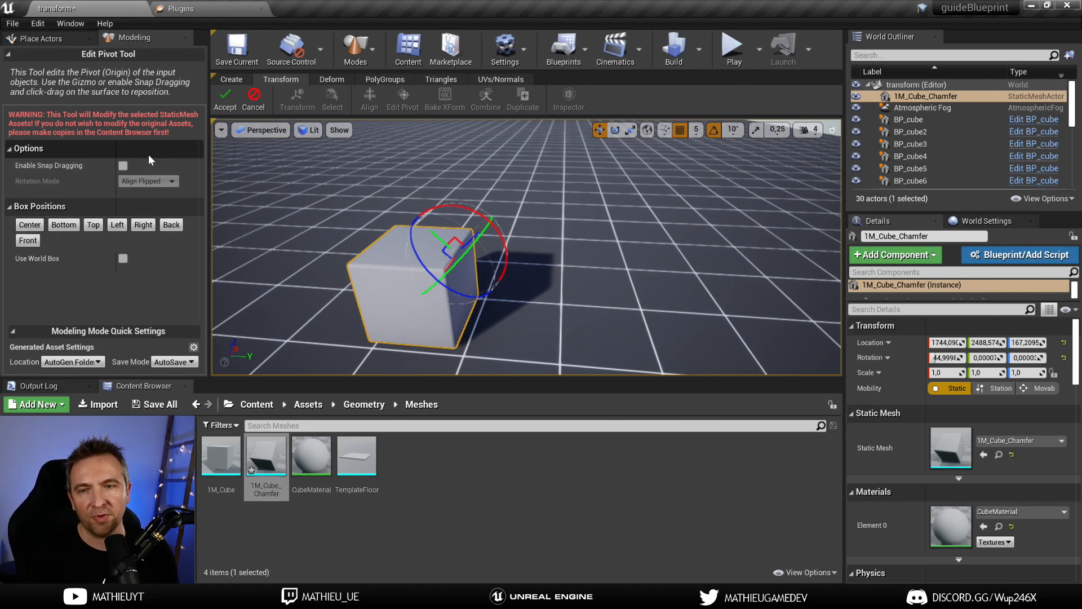
click(122, 166)
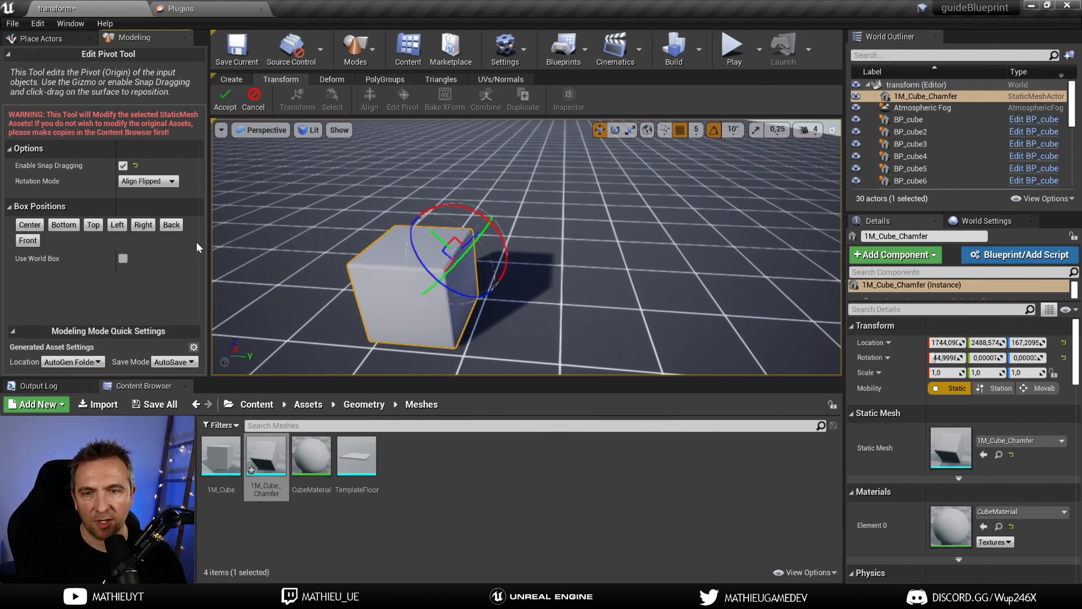
drag(342, 250, 416, 236)
Step: Disable snap dragging and try the Bottom, Top and Left box positions for the cube's pivot
click(122, 165)
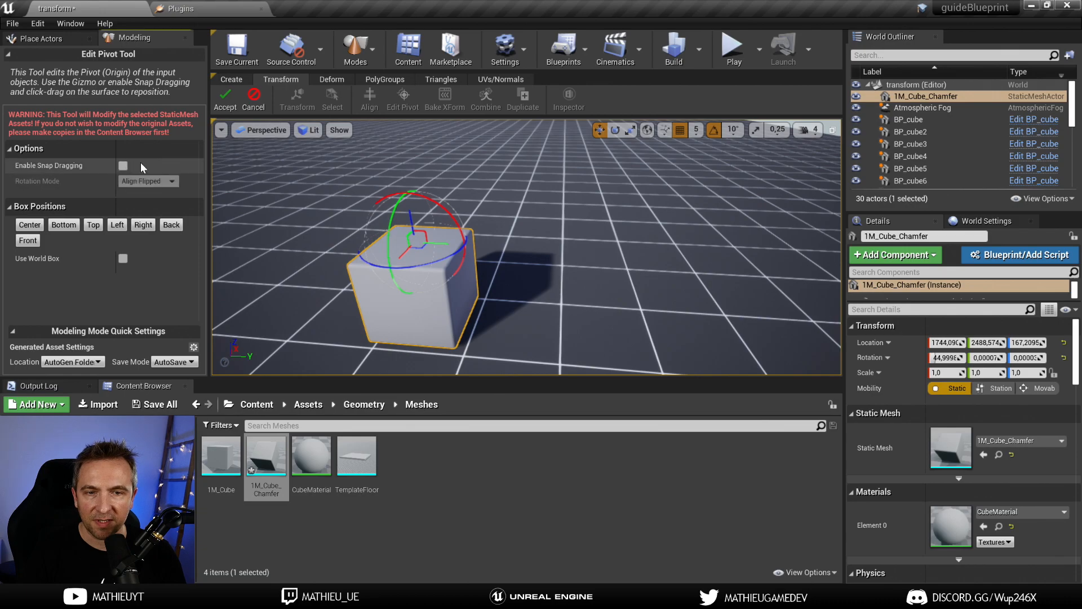
click(50, 225)
click(50, 225)
click(93, 225)
click(64, 225)
click(125, 231)
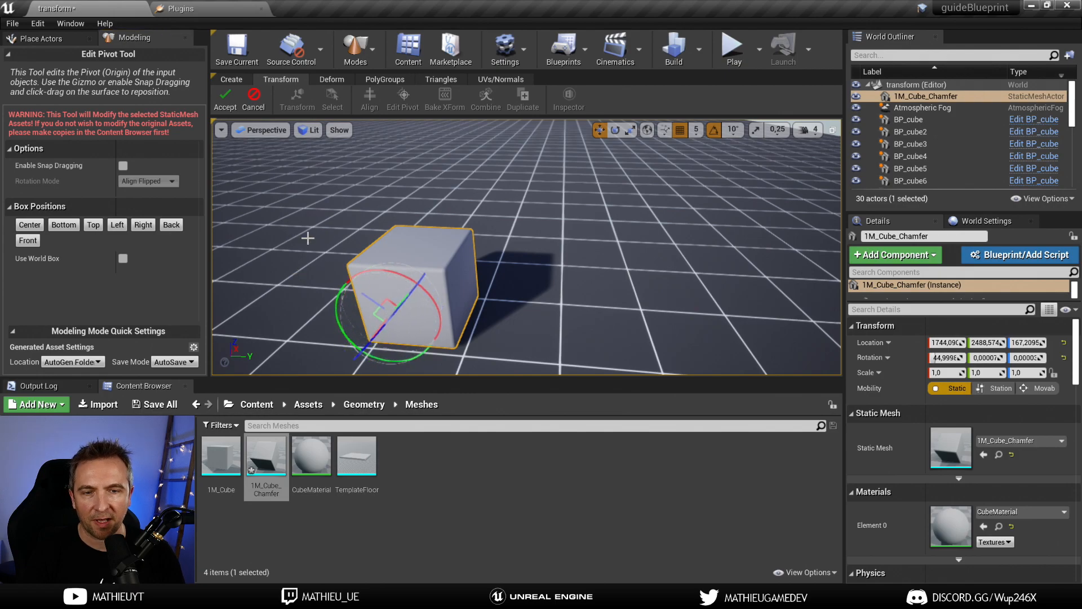
Step: Reposition and rotate the cube's pivot freehand to about -36.7°, -34.1°, -37.0°, and accept it
drag(399, 305, 445, 253)
right_drag(454, 246, 496, 266)
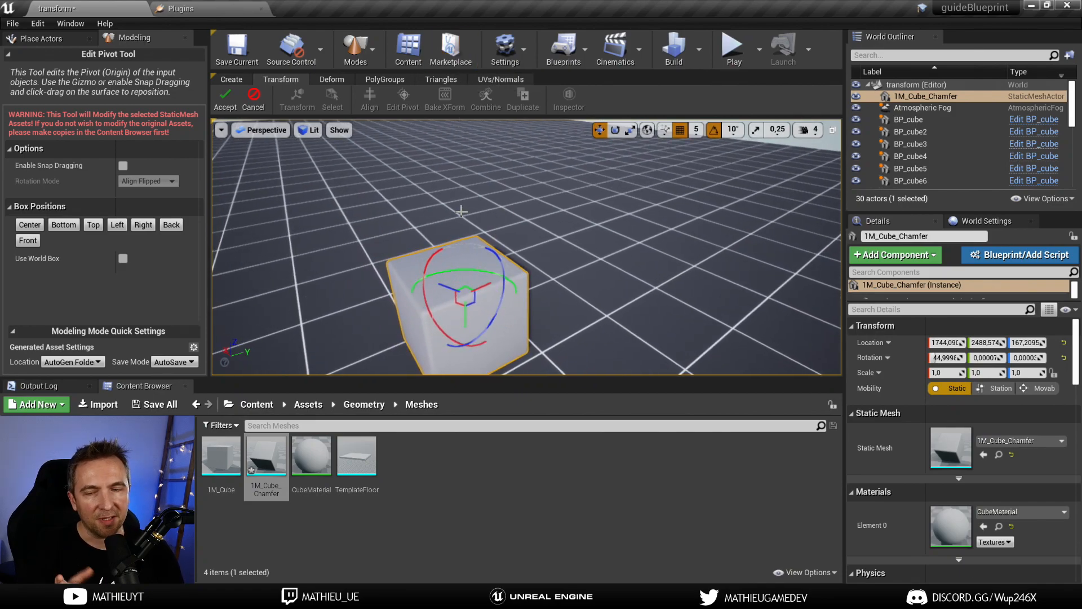
click(224, 102)
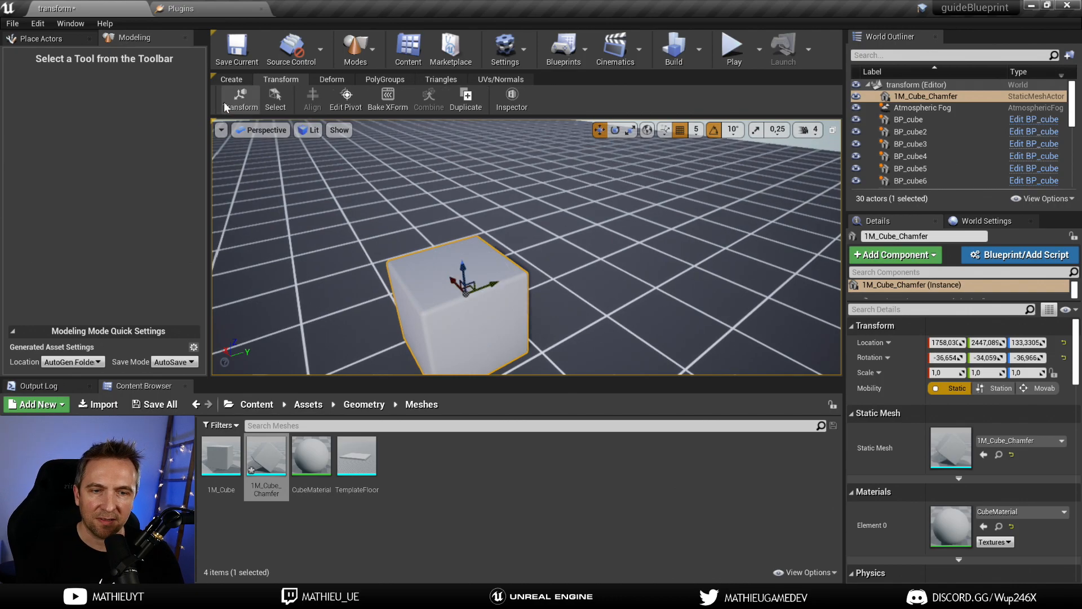
Step: Switch the gizmo to local space and move the cube along its tilted pivot axes to about 1990, 2371, 243
right_drag(598, 297, 848, 150)
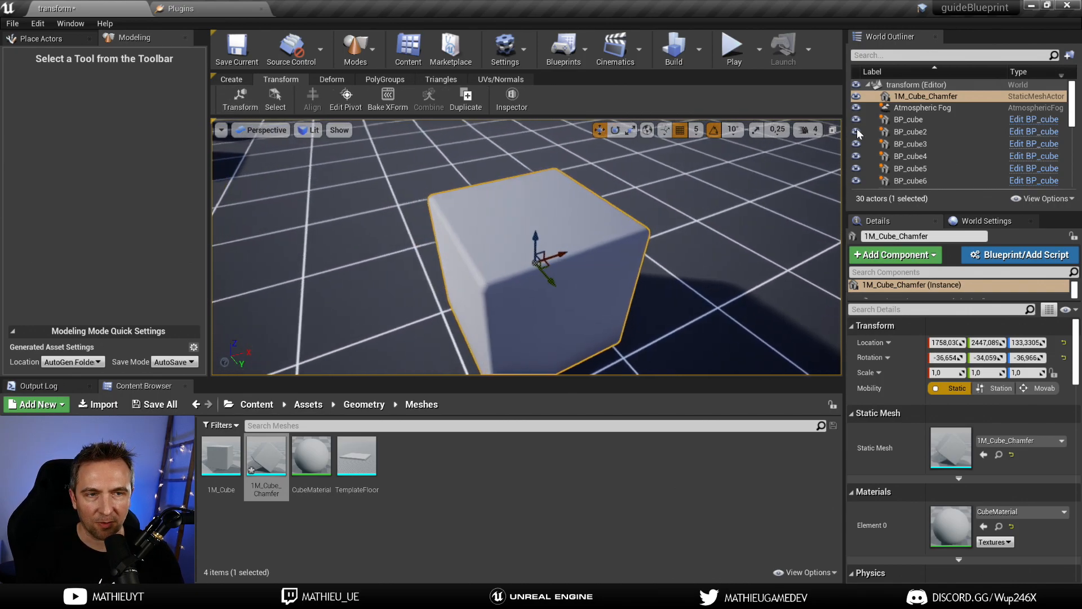
click(648, 129)
alt+drag(529, 227, 546, 206)
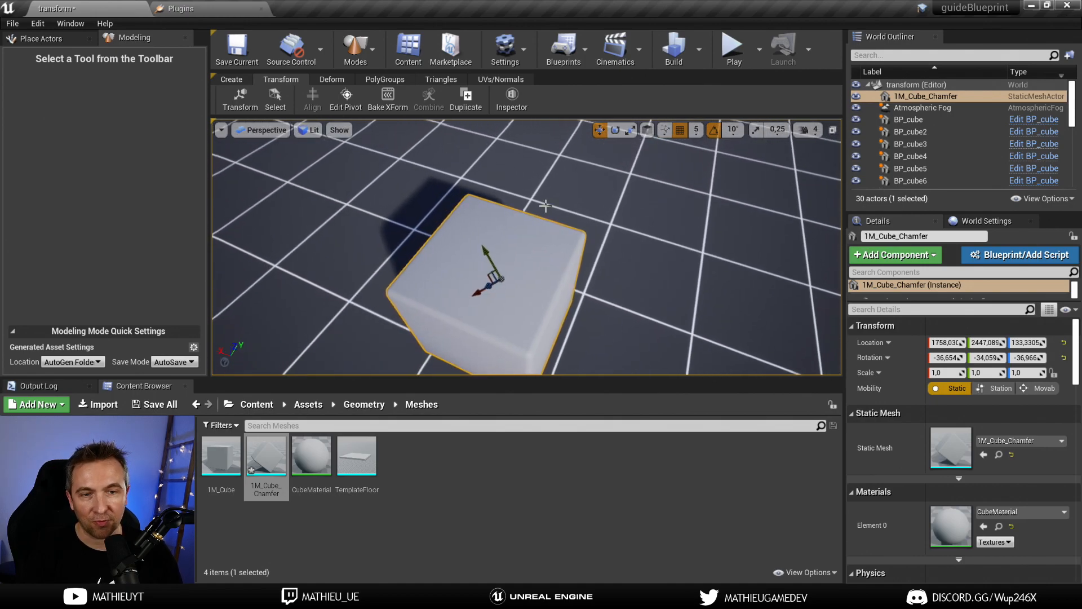
right_drag(486, 255, 484, 194)
mouse_move(460, 276)
mouse_down()
mouse_move(383, 320)
mouse_move(343, 319)
mouse_move(460, 287)
mouse_up()
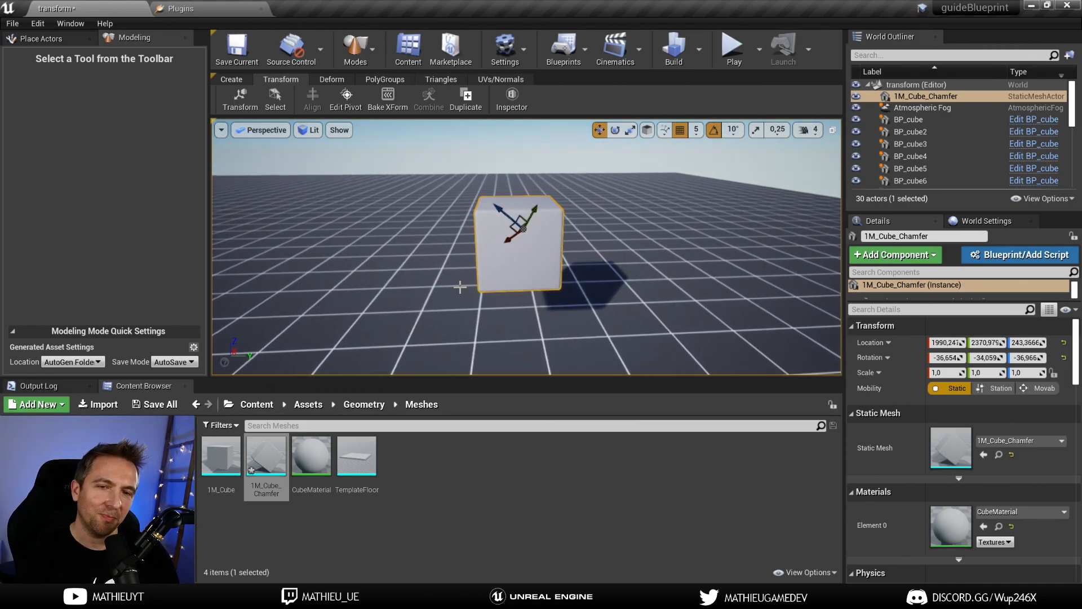